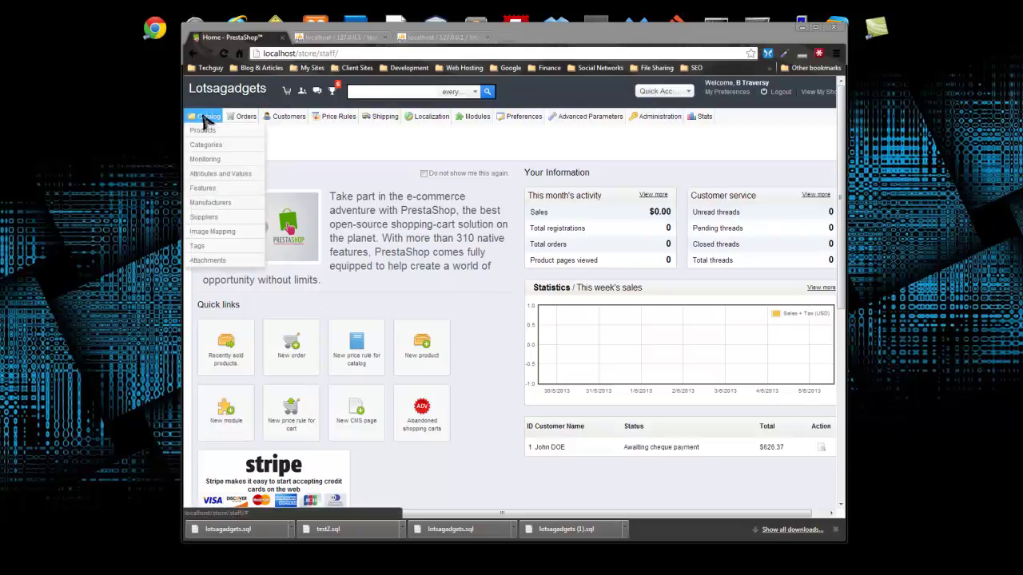
From the Catalog Products list, open a blank Add new product form.
{"action": "left_click", "coordinate": [204, 131]}
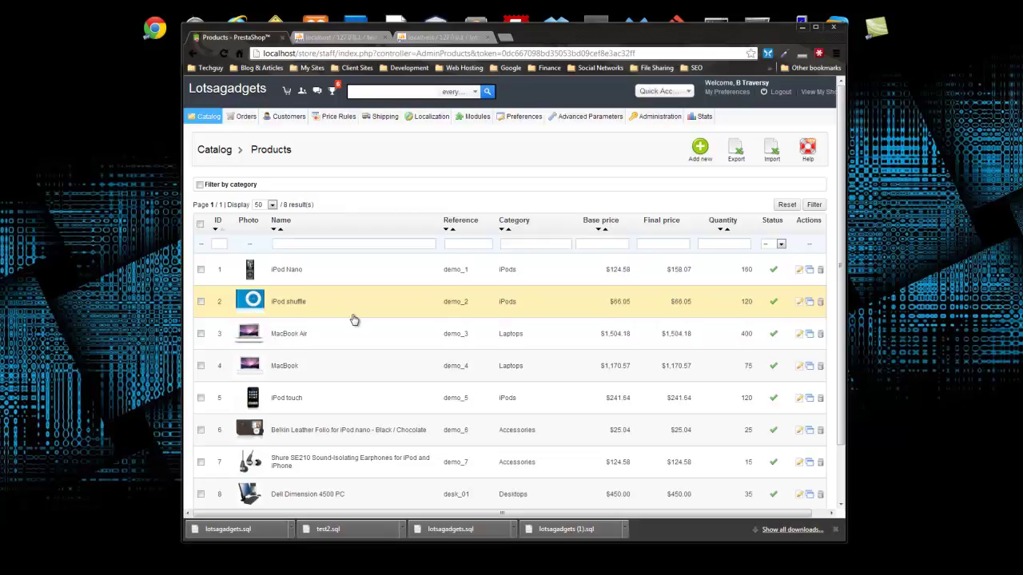
{"action": "left_click", "coordinate": [702, 152]}
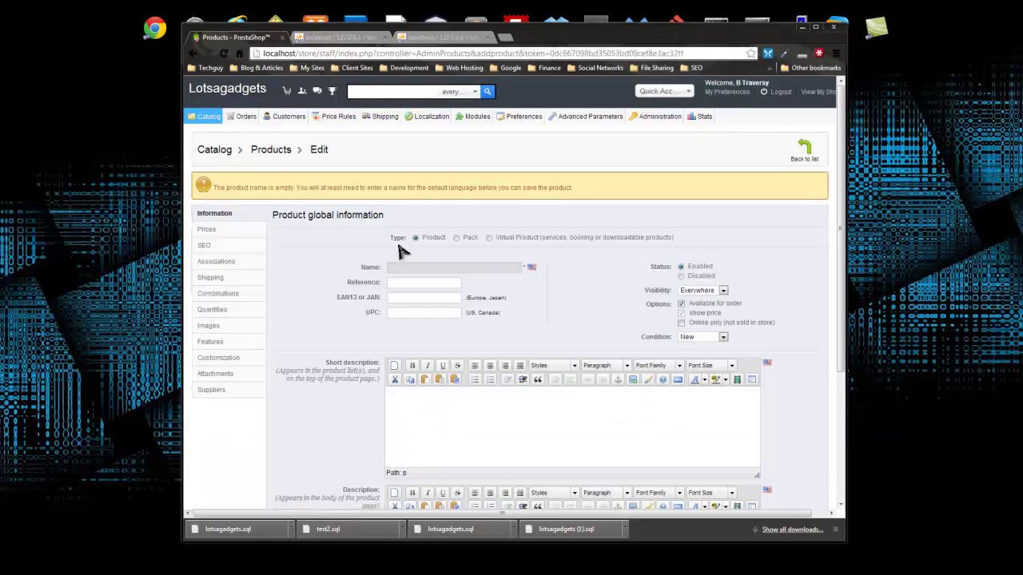
Name the product 'Dell Inspiron Laptop'.
{"action": "left_click", "coordinate": [446, 269]}
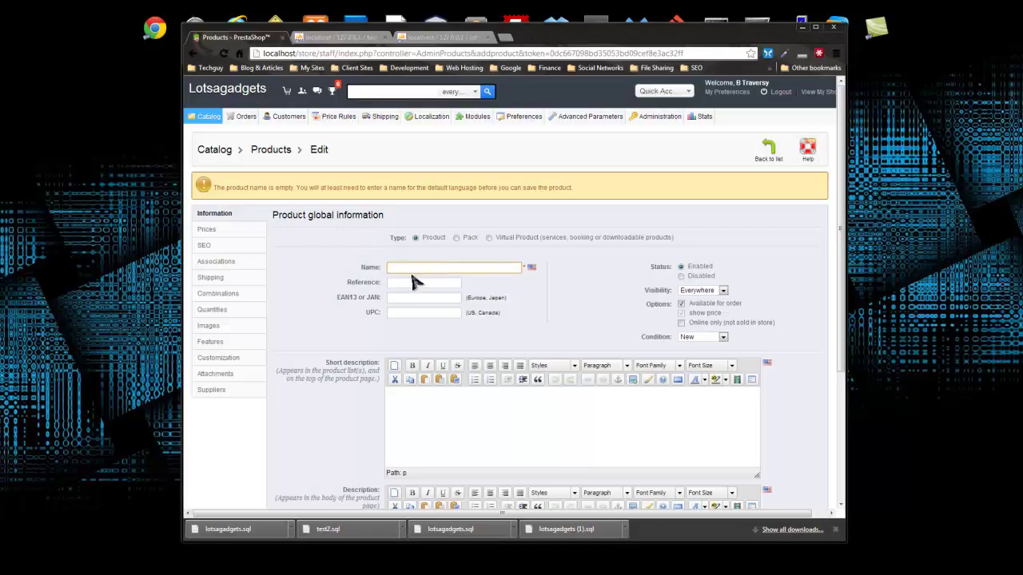
{"action": "type", "text": "Del"}
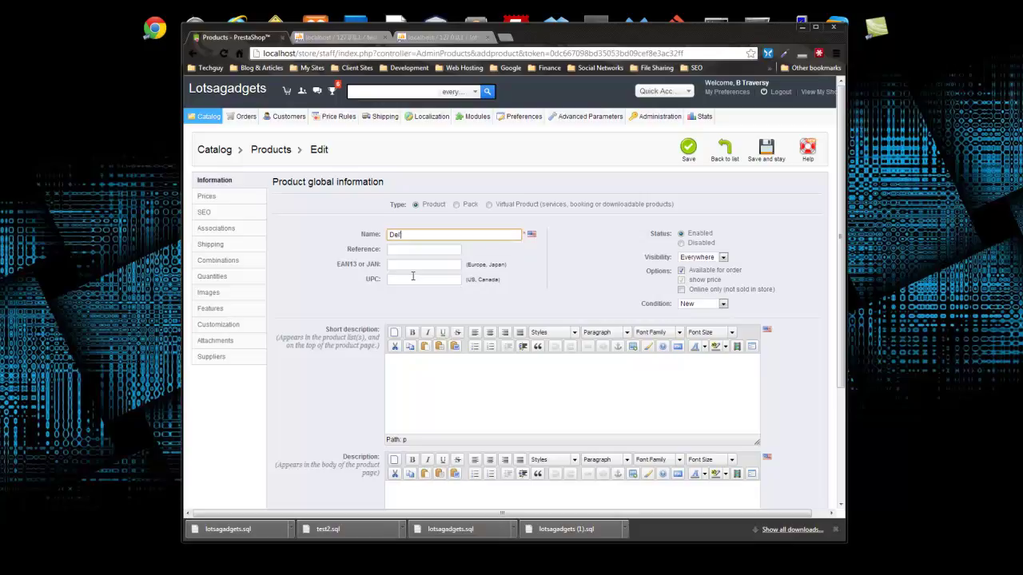
{"action": "type", "text": "l "}
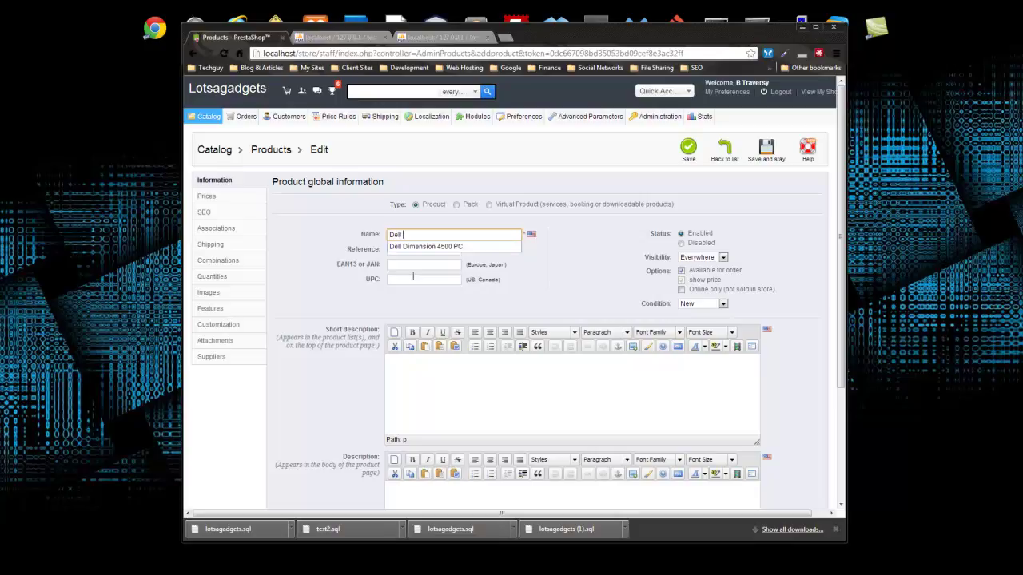
{"action": "type", "text": "Inspiron L"}
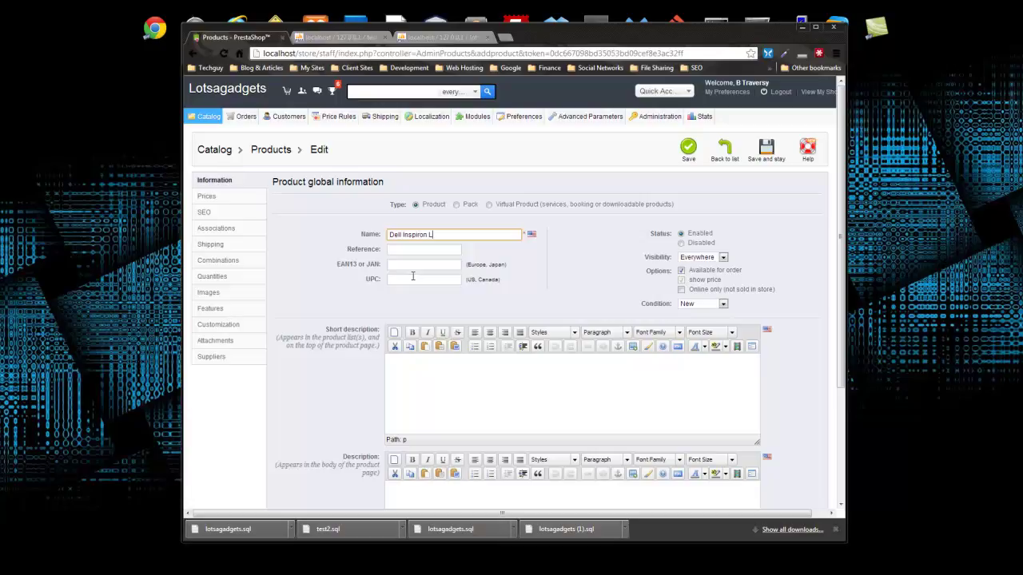
{"action": "type", "text": "aptop"}
{"action": "left_click", "coordinate": [616, 285]}
Enter 'This is a good laptop' as the short description and copy it into the full description.
{"action": "scroll", "coordinate": [516, 307], "scroll_direction": "down", "scroll_amount": 1}
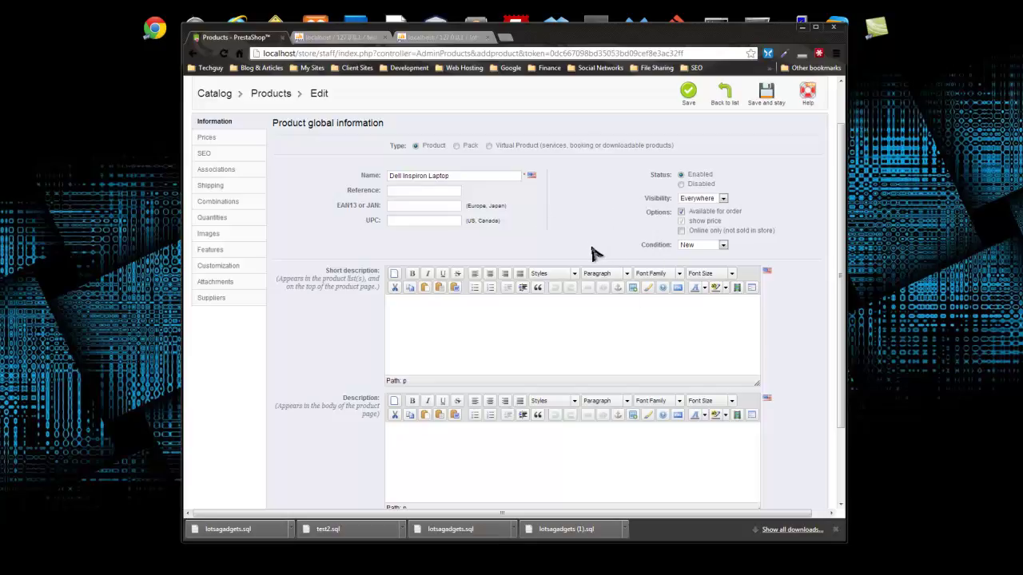
{"action": "left_click", "coordinate": [467, 331]}
{"action": "type", "text": "This is a good laptop"}
{"action": "left_click_drag", "start_coordinate": [445, 301], "coordinate": [381, 302]}
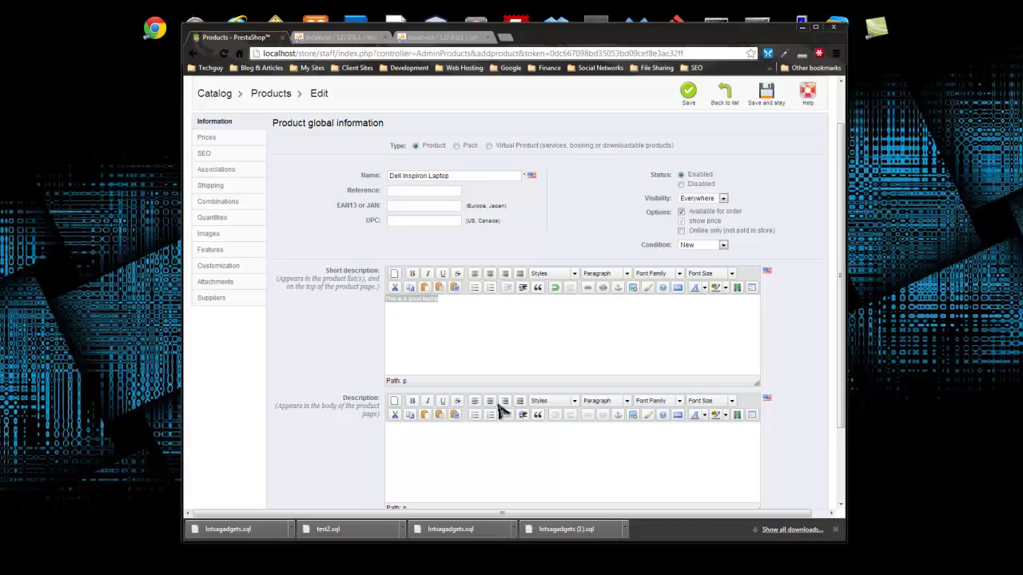
{"action": "key", "text": "ctrl+c"}
{"action": "left_click", "coordinate": [445, 445]}
{"action": "key", "text": "ctrl+v"}
{"action": "scroll", "coordinate": [523, 237], "scroll_direction": "down", "scroll_amount": 3}
{"action": "scroll", "coordinate": [523, 256], "scroll_direction": "up", "scroll_amount": 5}
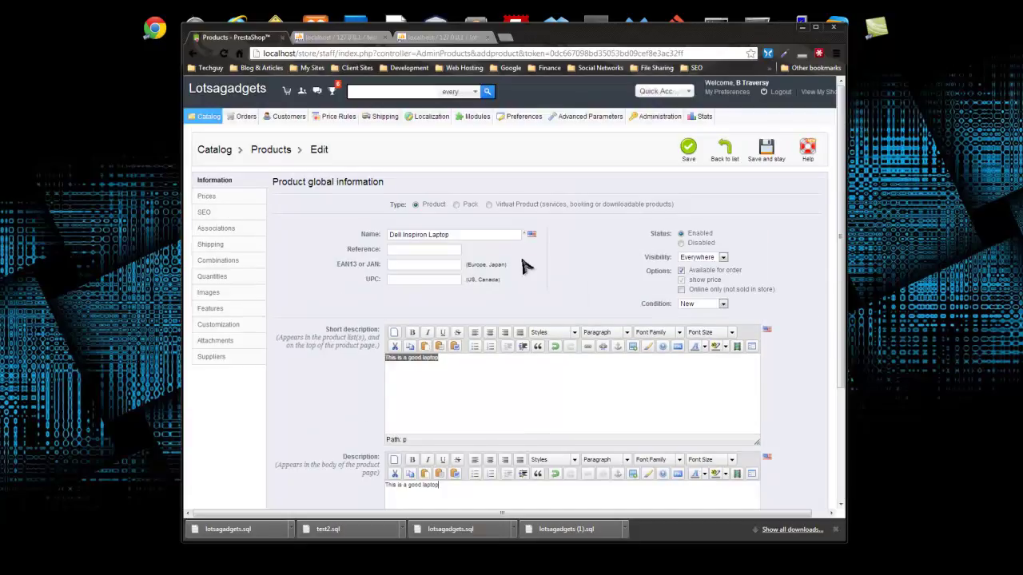
{"action": "scroll", "coordinate": [480, 176], "scroll_direction": "down", "scroll_amount": 3}
{"action": "scroll", "coordinate": [668, 157], "scroll_direction": "up", "scroll_amount": 2}
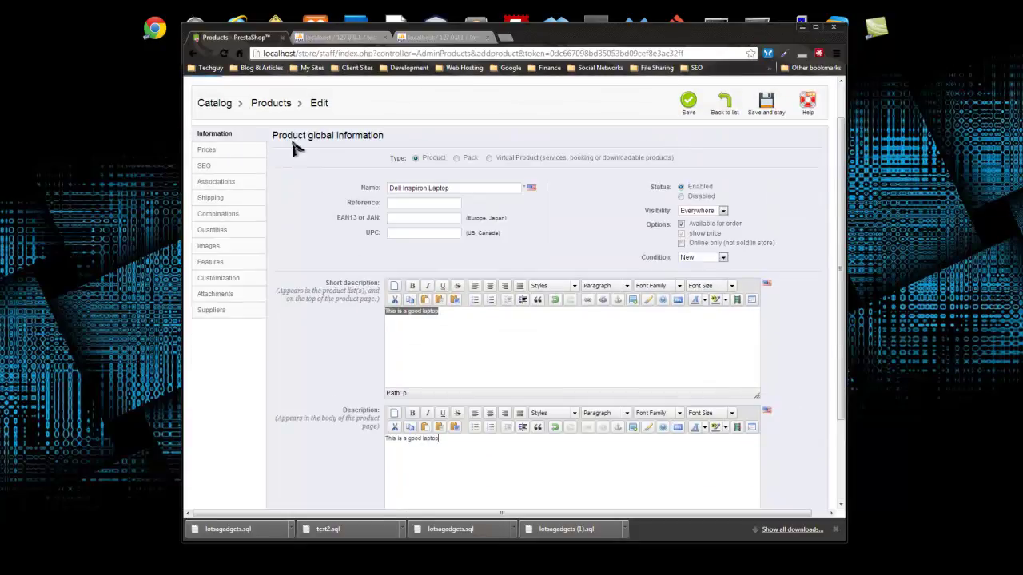
Set the pre-tax retail price to 550.00.
{"action": "left_click", "coordinate": [216, 151]}
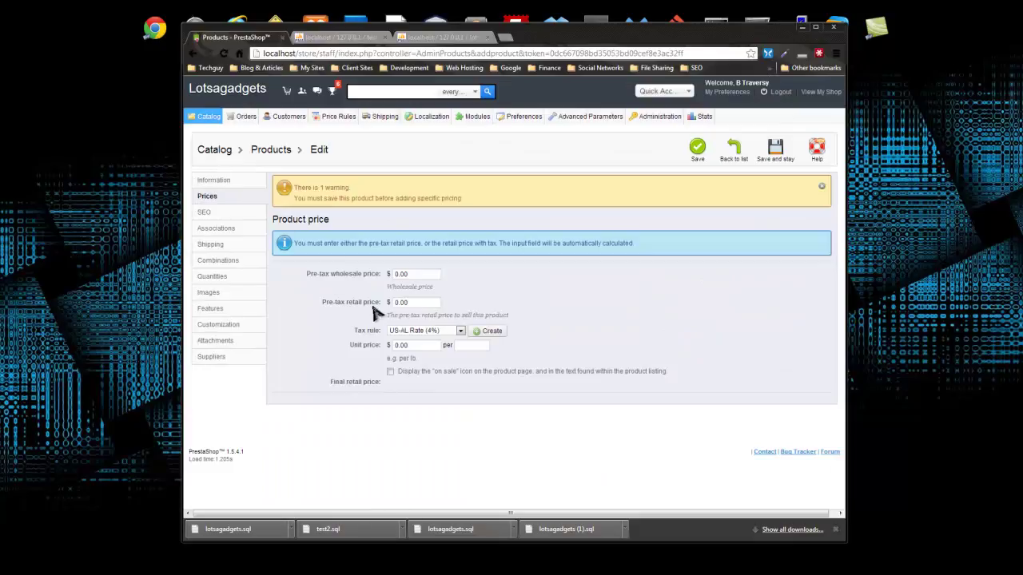
{"action": "left_click_drag", "start_coordinate": [413, 303], "coordinate": [353, 309]}
{"action": "type", "text": "550"}
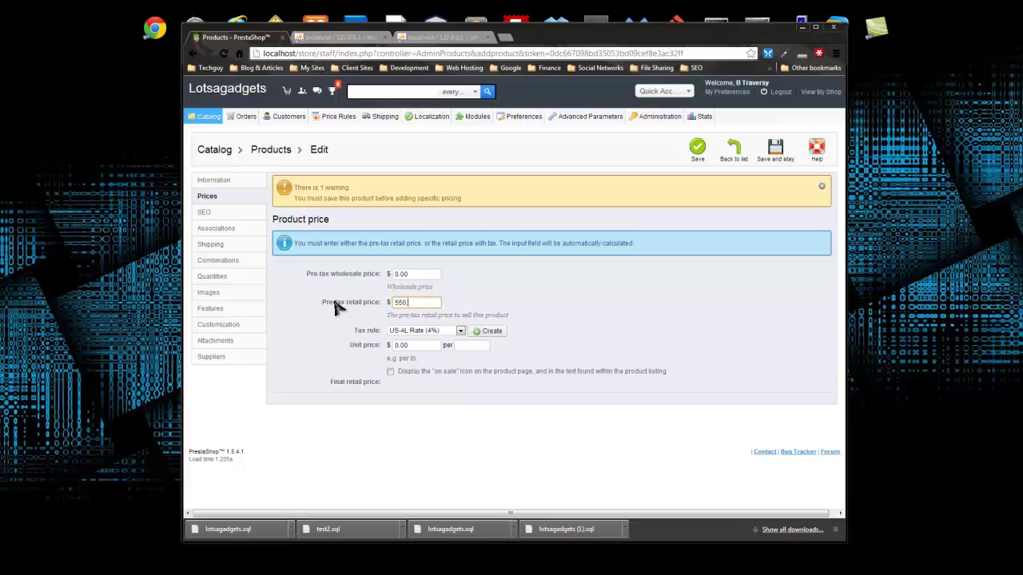
{"action": "type", "text": ".00"}
Set the package weight to 2 in the Shipping settings.
{"action": "left_click", "coordinate": [215, 213]}
{"action": "left_click", "coordinate": [216, 229]}
{"action": "left_click", "coordinate": [219, 245]}
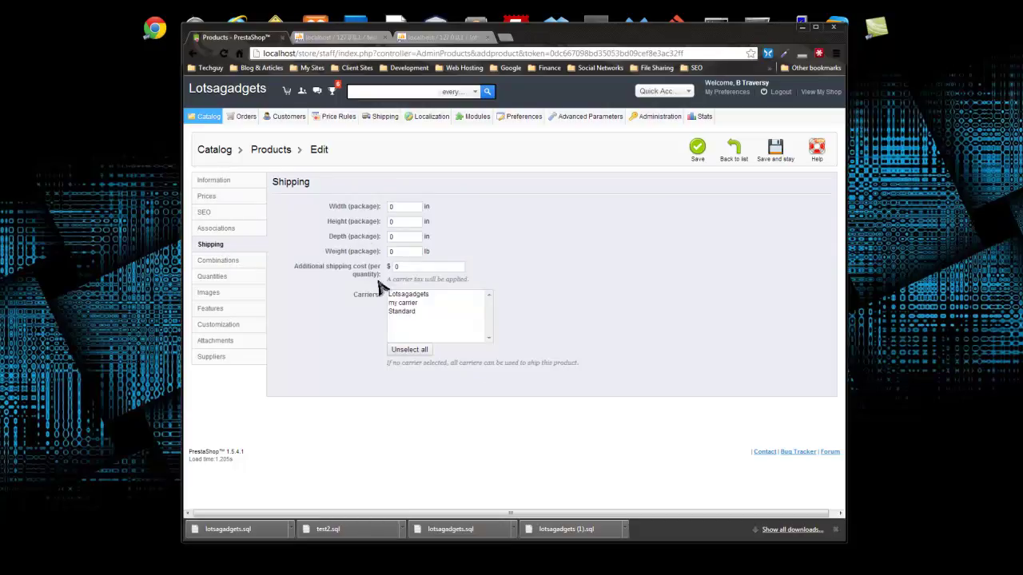
{"action": "left_click", "coordinate": [371, 252]}
{"action": "type", "text": "2"}
{"action": "left_click", "coordinate": [274, 311]}
Review the remaining sections, save the Dell Inspiron Laptop, and reopen it from the product list.
{"action": "left_click", "coordinate": [218, 267]}
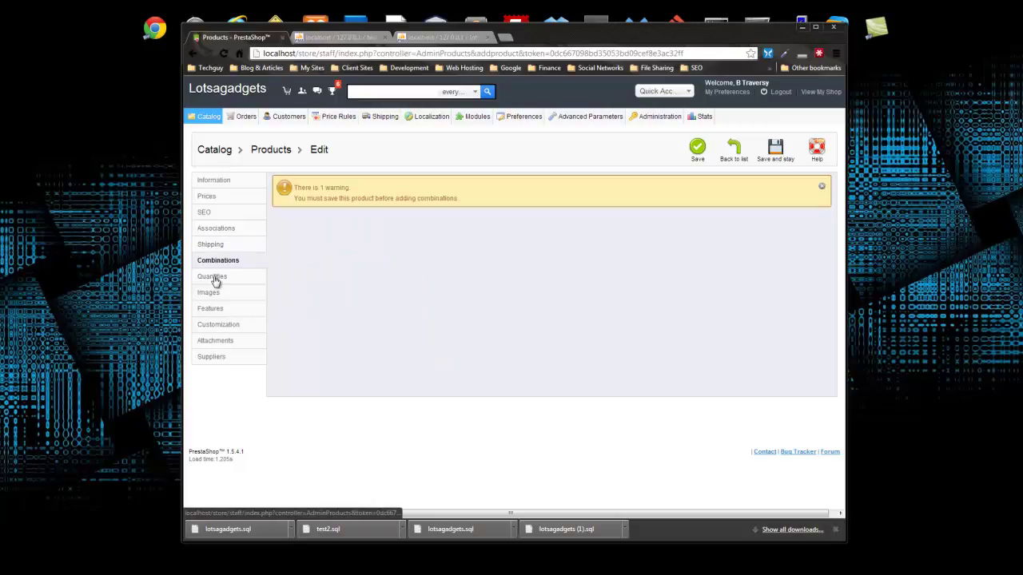
{"action": "left_click", "coordinate": [212, 280]}
{"action": "left_click", "coordinate": [209, 293]}
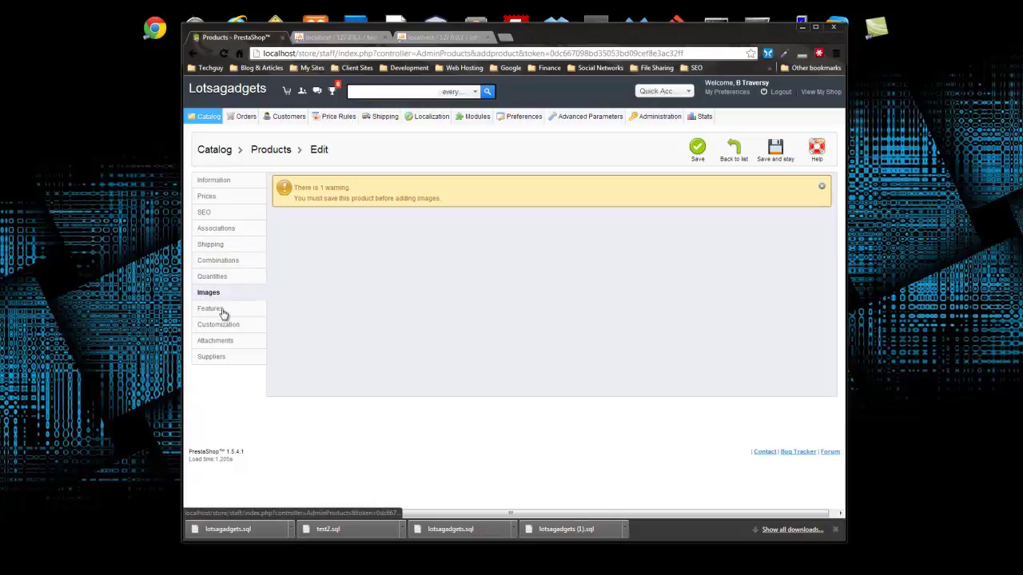
{"action": "left_click", "coordinate": [220, 311]}
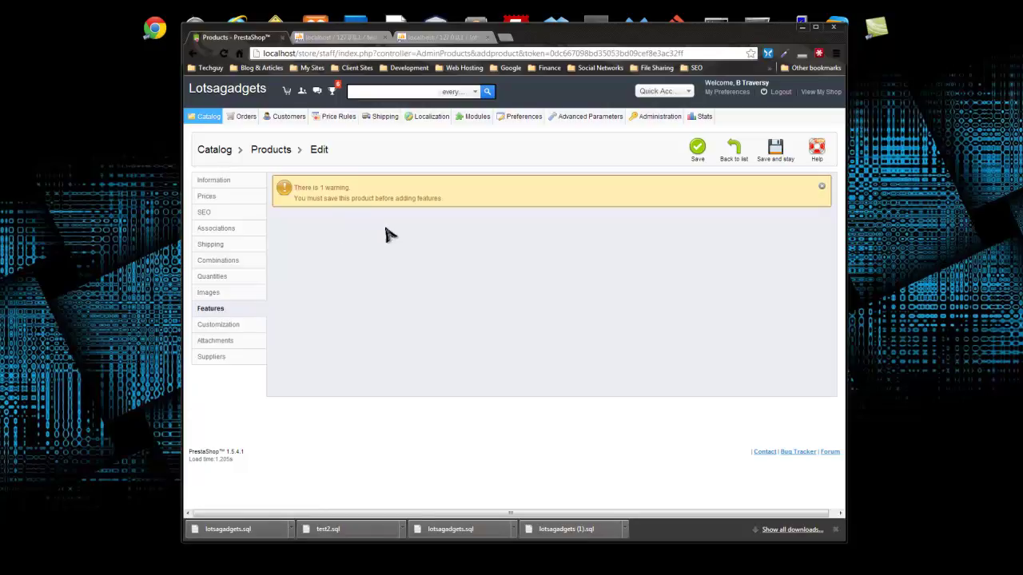
{"action": "left_click", "coordinate": [696, 152]}
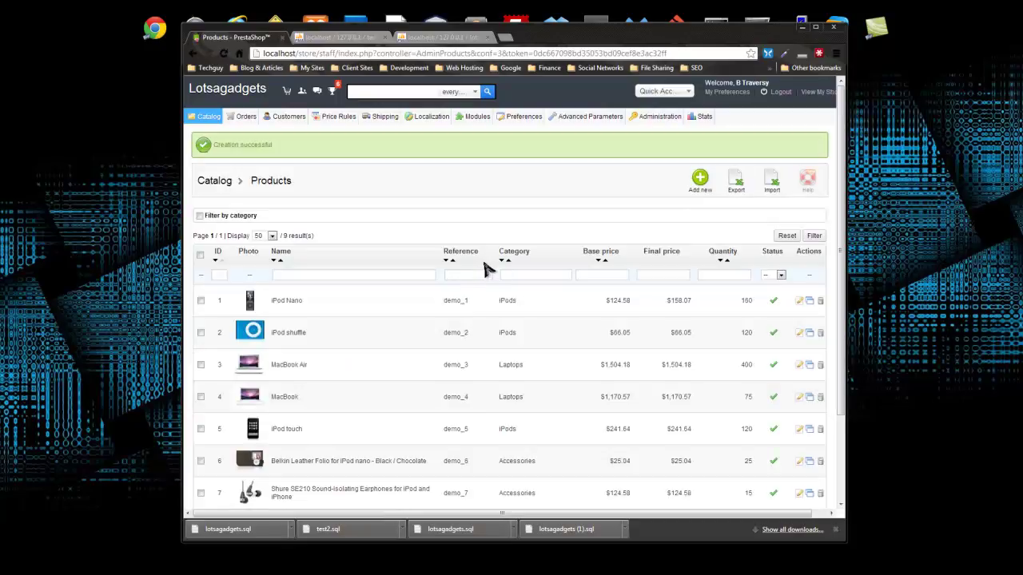
{"action": "scroll", "coordinate": [485, 267], "scroll_direction": "down", "scroll_amount": 2}
{"action": "left_click", "coordinate": [302, 442]}
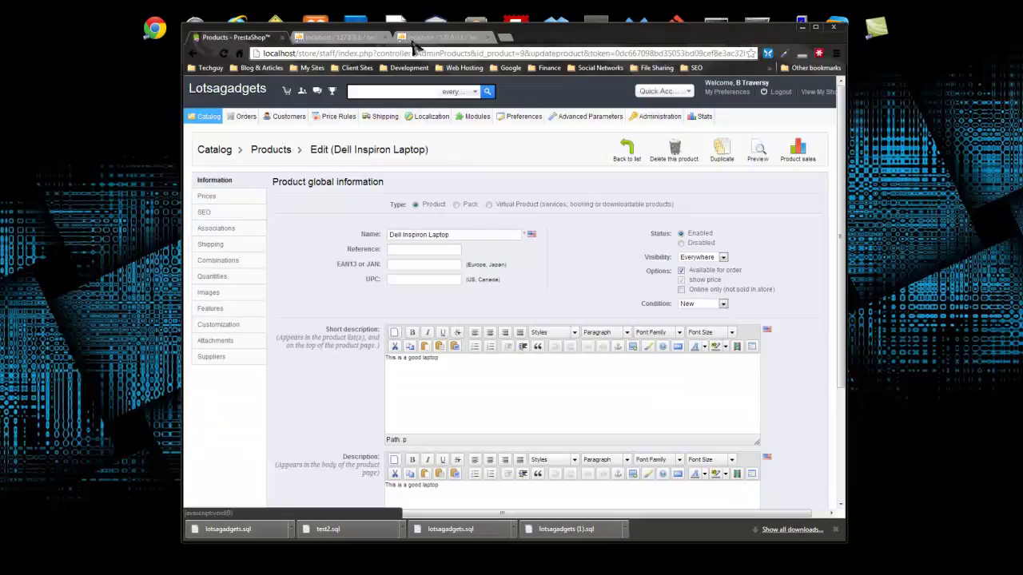
Search Google Images for 'dell inspiron' in a new tab.
{"action": "left_click", "coordinate": [502, 39]}
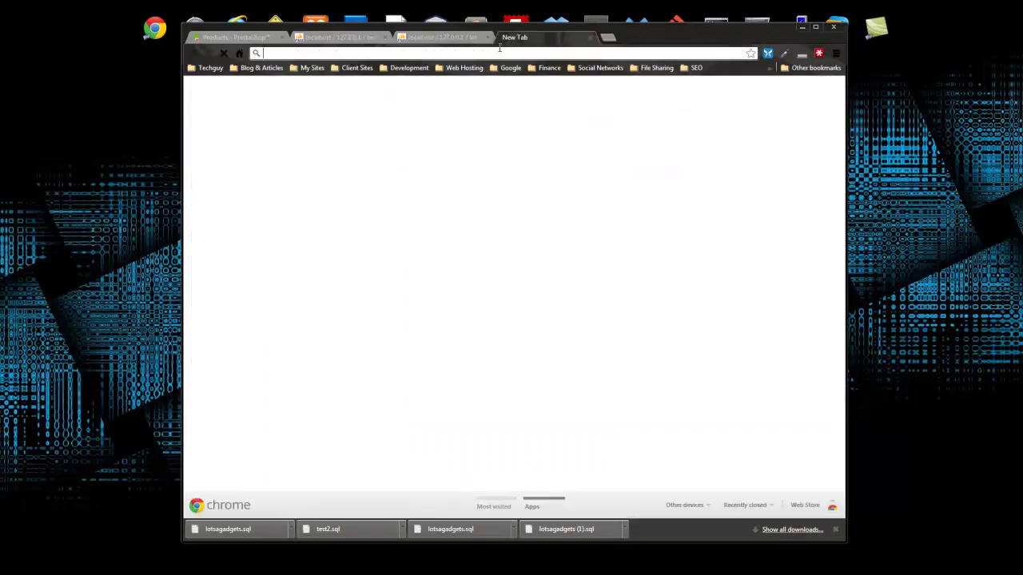
{"action": "type", "text": "dell"}
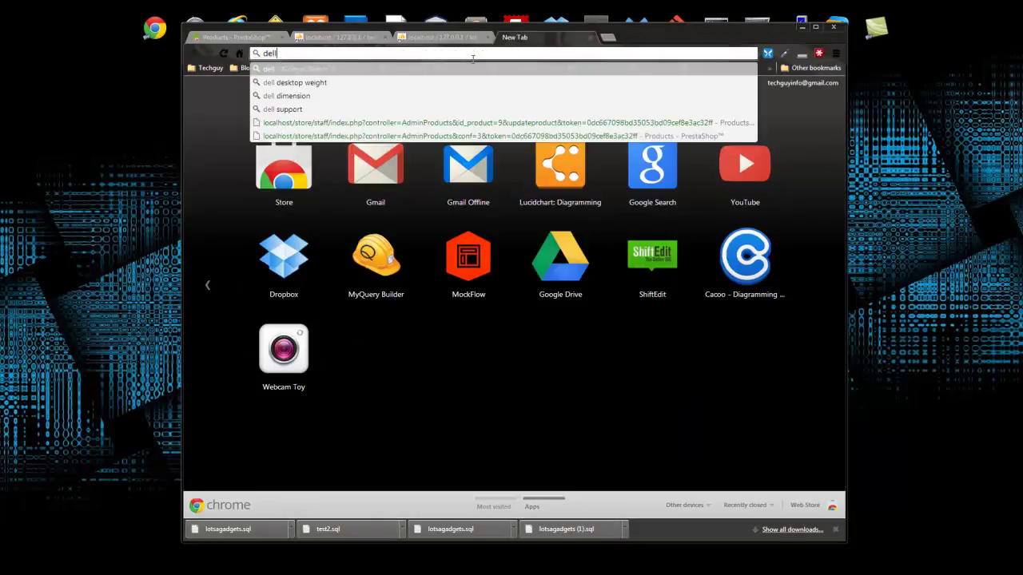
{"action": "type", "text": " i"}
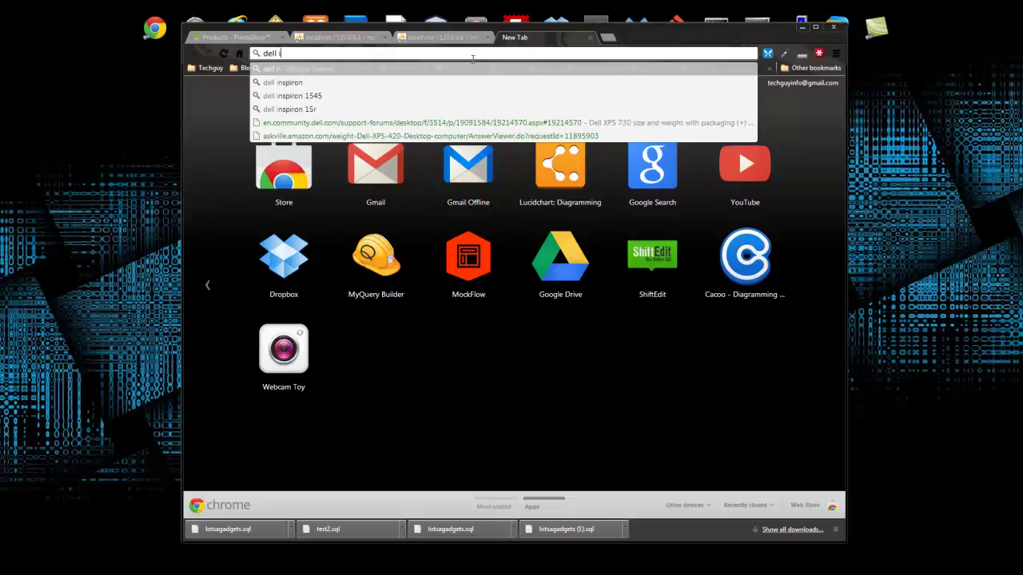
{"action": "type", "text": "nspiron"}
{"action": "key", "text": "Return"}
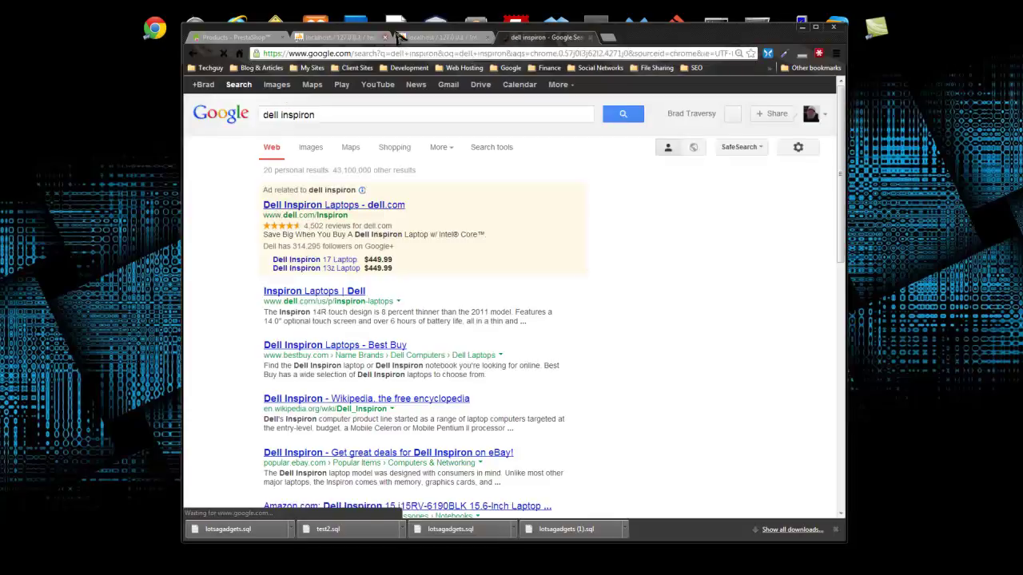
{"action": "left_click", "coordinate": [311, 147]}
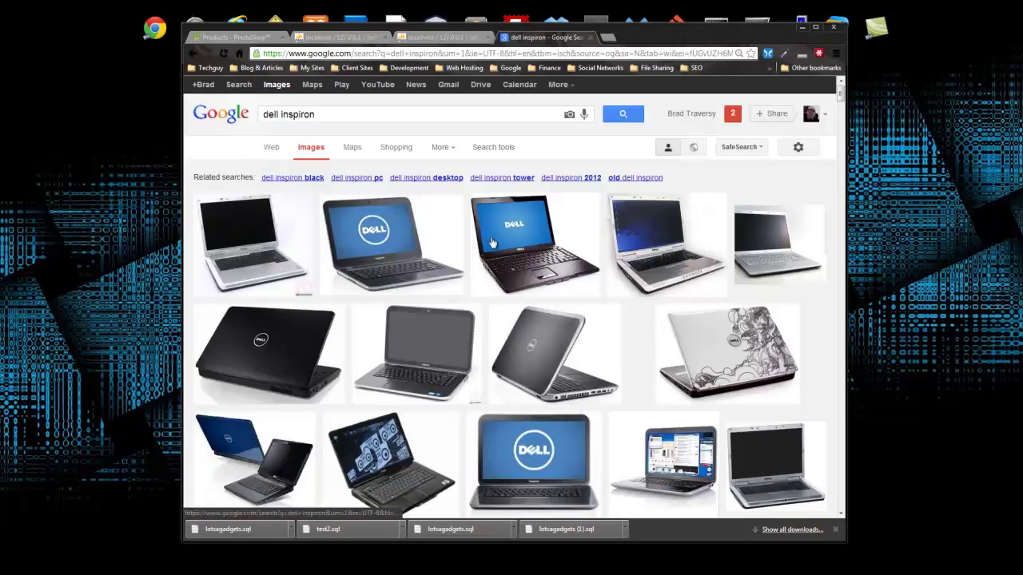
Save the Dell Inspiron 6000 picture as a .jpg file, then return to the store admin.
{"action": "left_click", "coordinate": [640, 265]}
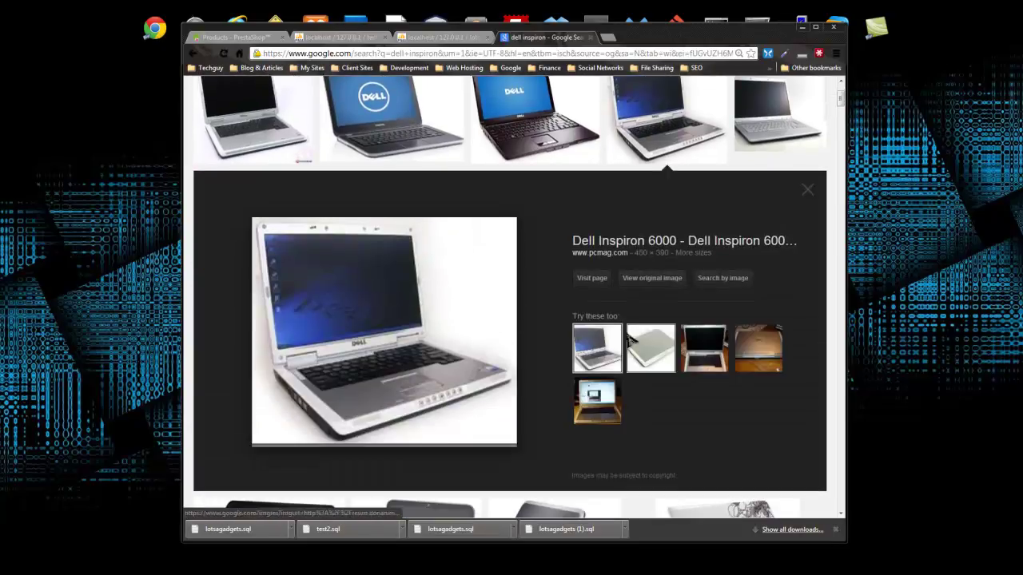
{"action": "right_click", "coordinate": [381, 294]}
{"action": "left_click", "coordinate": [430, 385]}
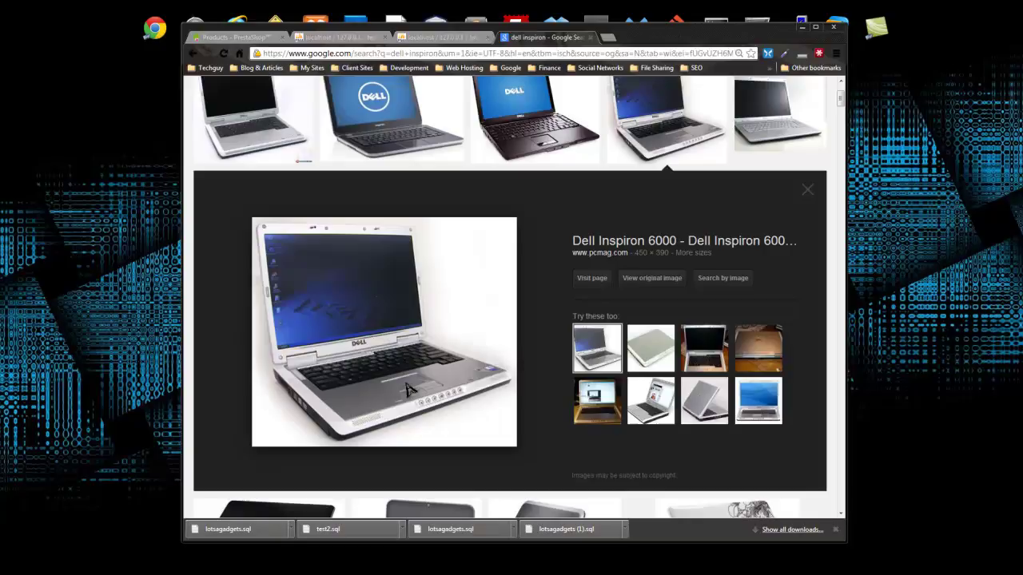
{"action": "left_click", "coordinate": [699, 438]}
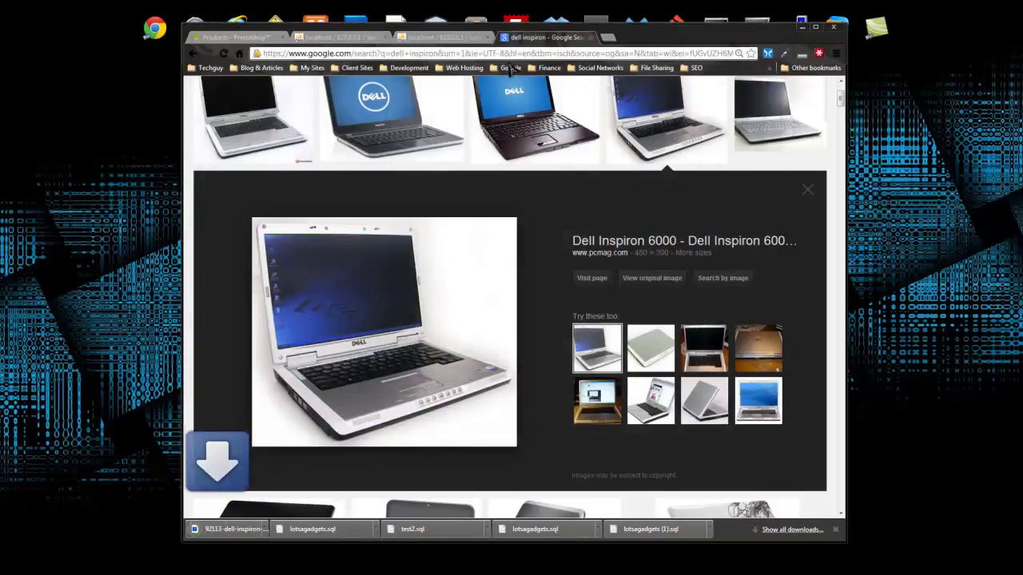
{"action": "left_click", "coordinate": [442, 38]}
{"action": "left_click", "coordinate": [336, 38]}
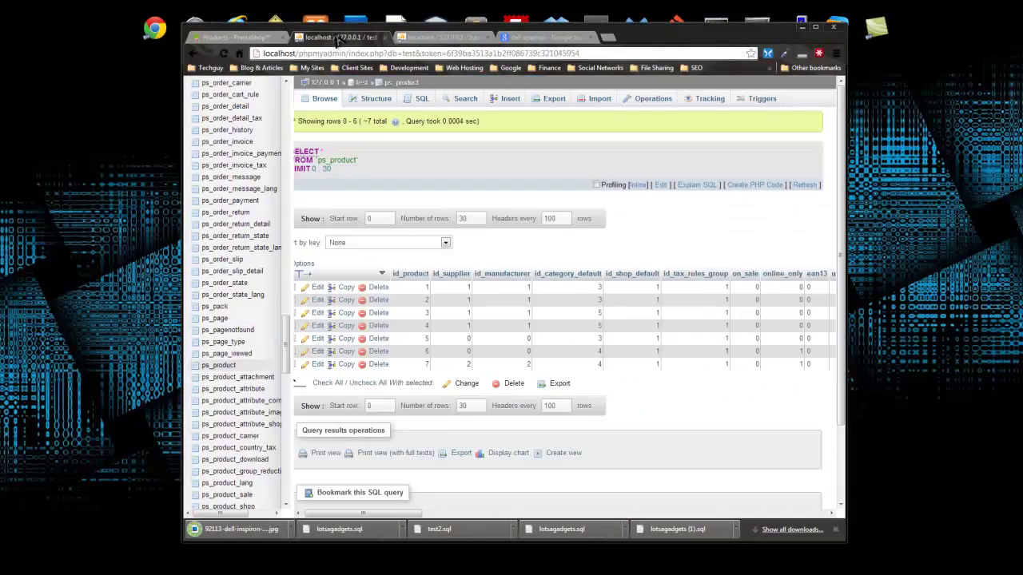
Upload 92113-dell-inspiron-6000.jpg as the Dell Inspiron Laptop's cover image.
{"action": "left_click", "coordinate": [240, 37]}
{"action": "scroll", "coordinate": [230, 150], "scroll_direction": "up", "scroll_amount": 3}
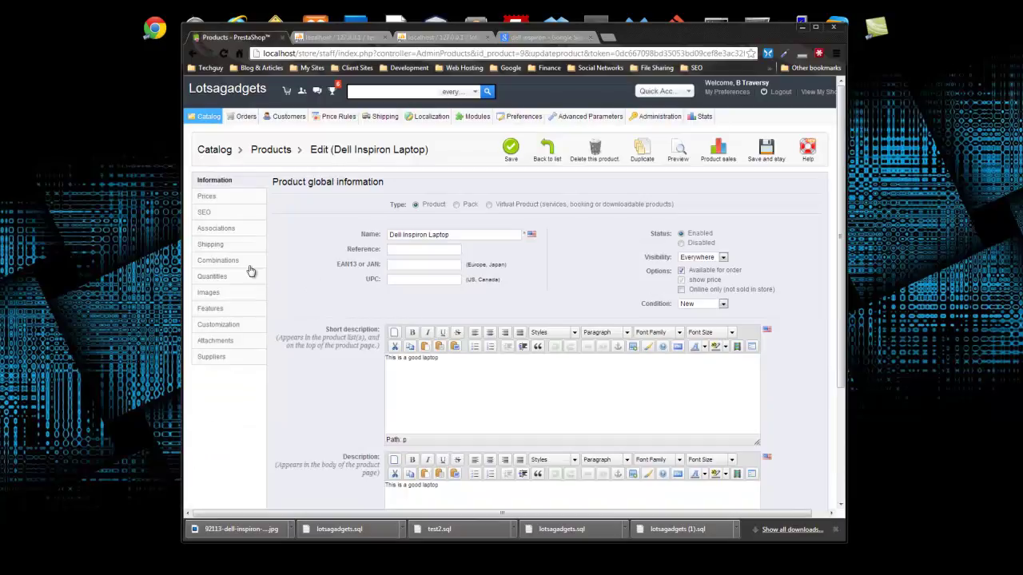
{"action": "left_click", "coordinate": [225, 293]}
{"action": "left_click", "coordinate": [452, 224]}
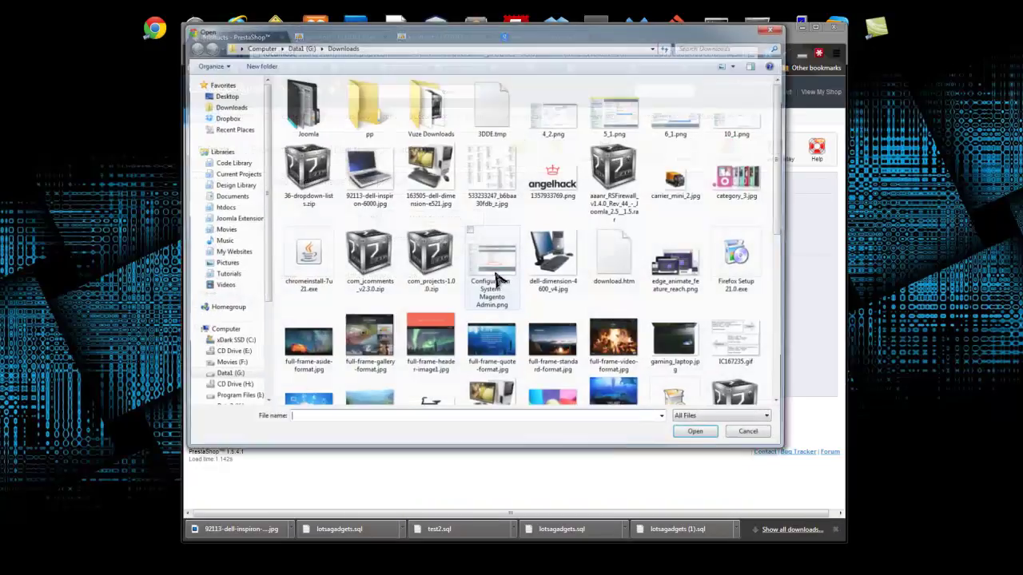
{"action": "left_click", "coordinate": [366, 172]}
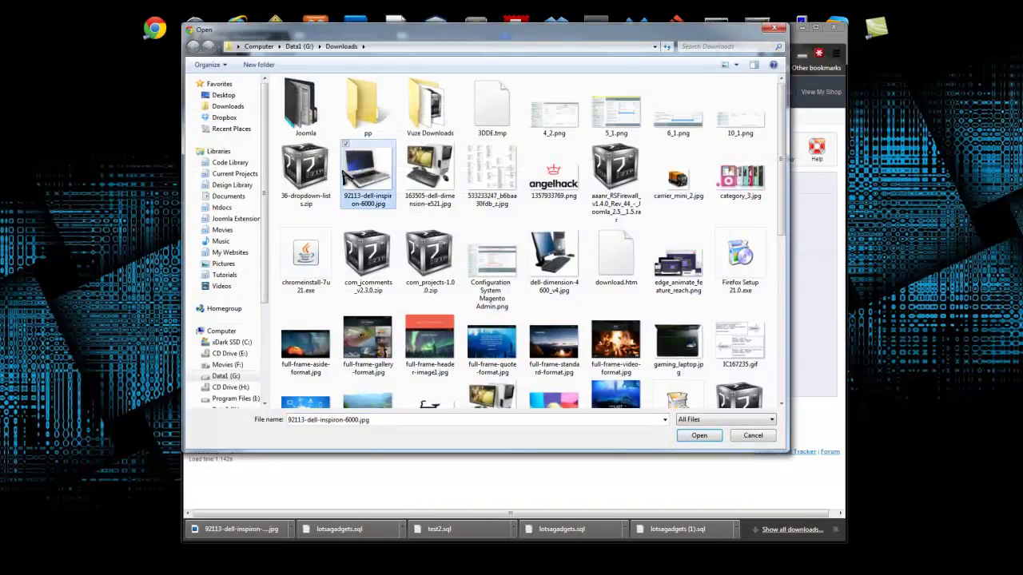
{"action": "double_click", "coordinate": [366, 172]}
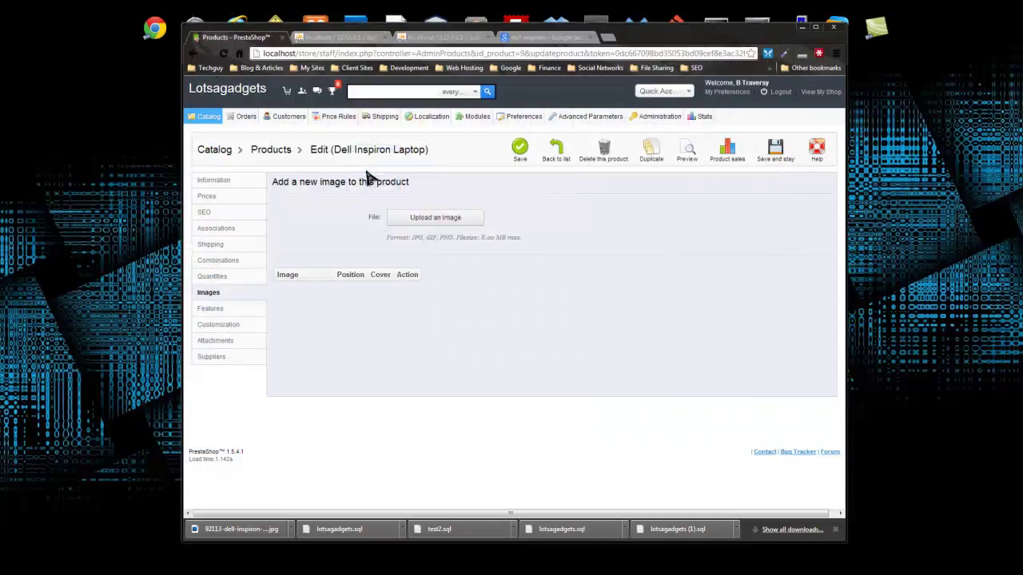
{"action": "left_click", "coordinate": [217, 312]}
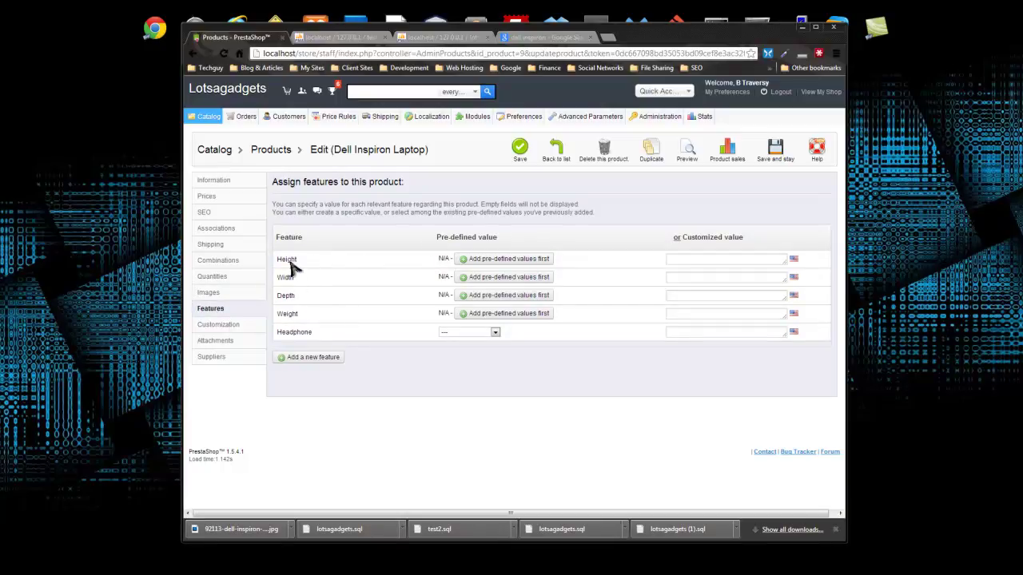
Save the Dell Inspiron Laptop to the products list and reopen it for editing.
{"action": "left_click", "coordinate": [325, 358]}
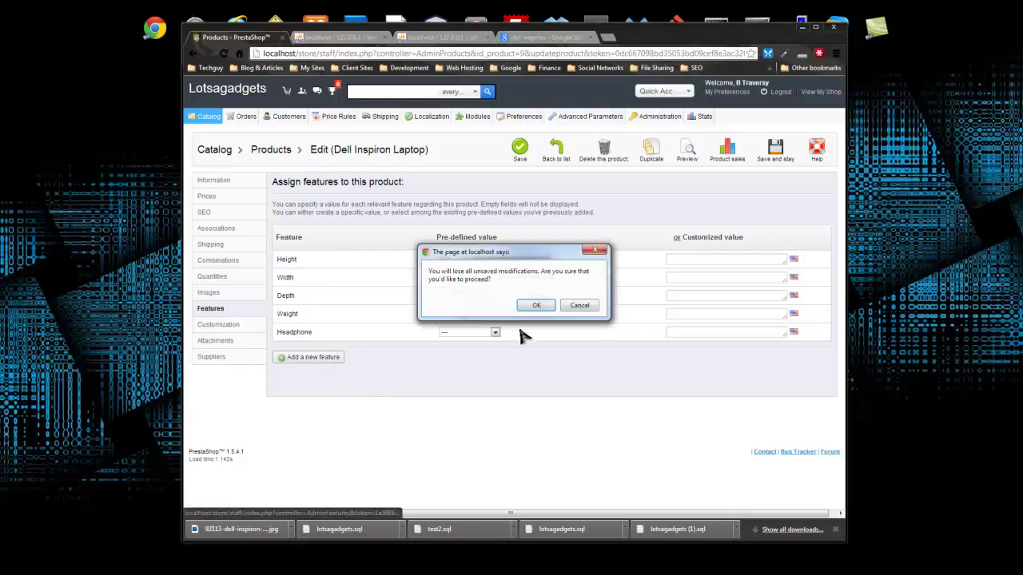
{"action": "left_click", "coordinate": [580, 306]}
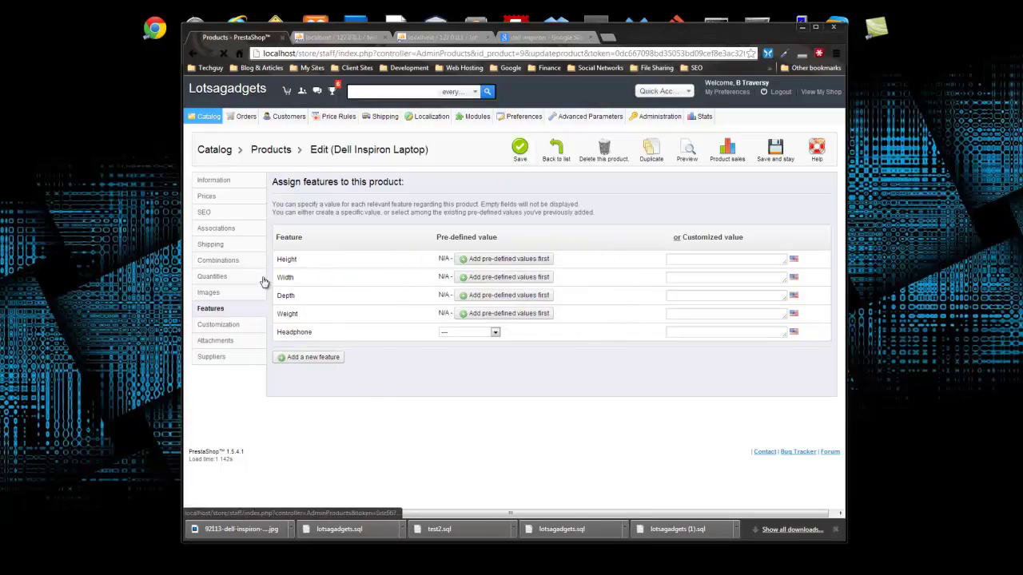
{"action": "left_click", "coordinate": [293, 358]}
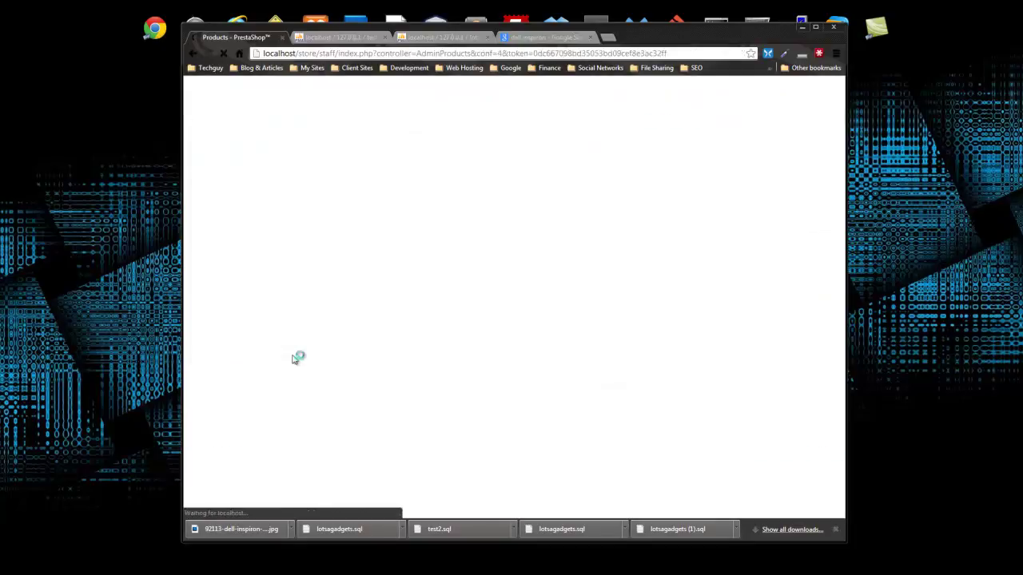
{"action": "scroll", "coordinate": [299, 391], "scroll_direction": "down", "scroll_amount": 3}
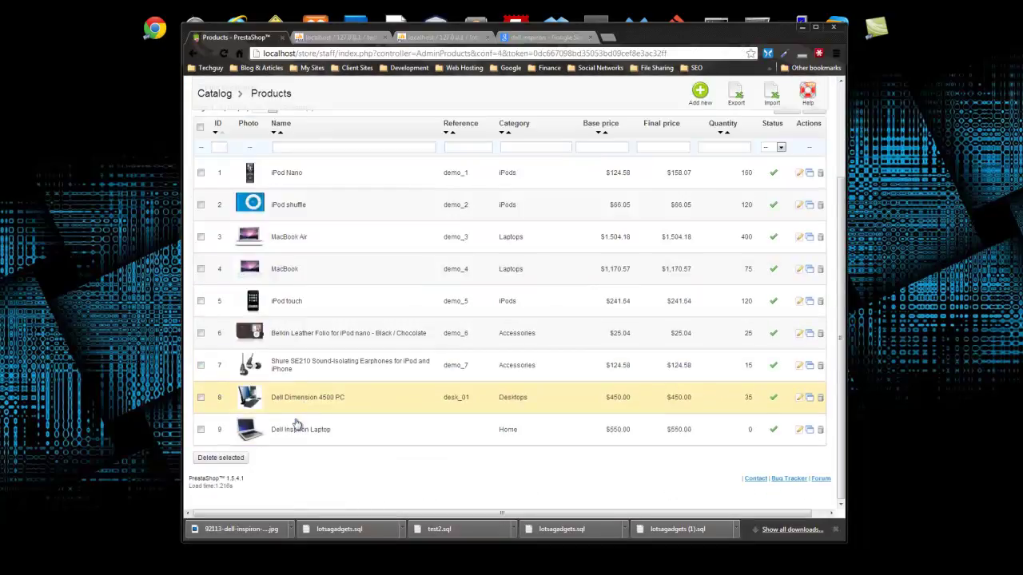
{"action": "left_click", "coordinate": [294, 432]}
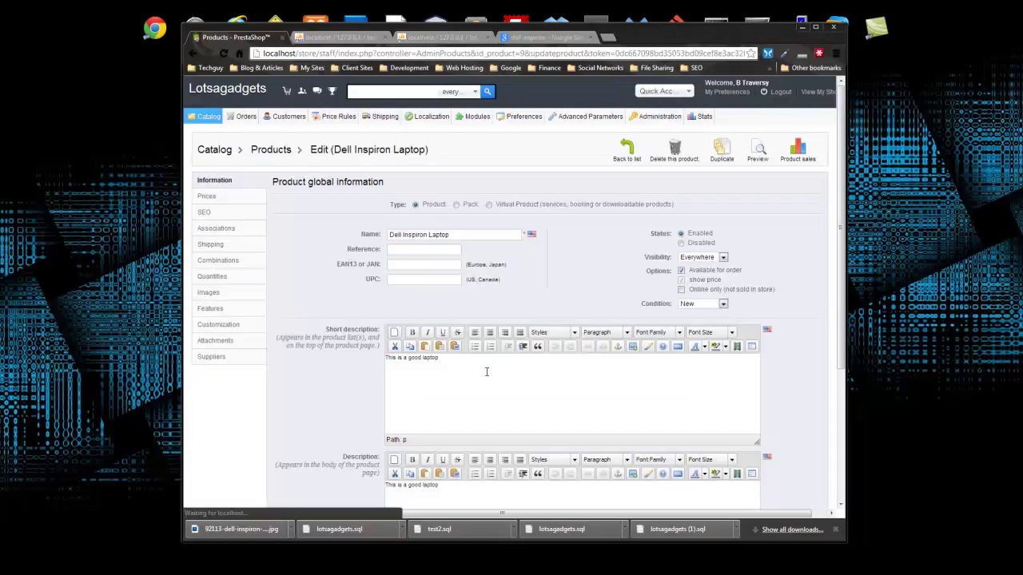
From the laptop's Features section, open the blank Add a new feature form.
{"action": "left_click", "coordinate": [216, 313]}
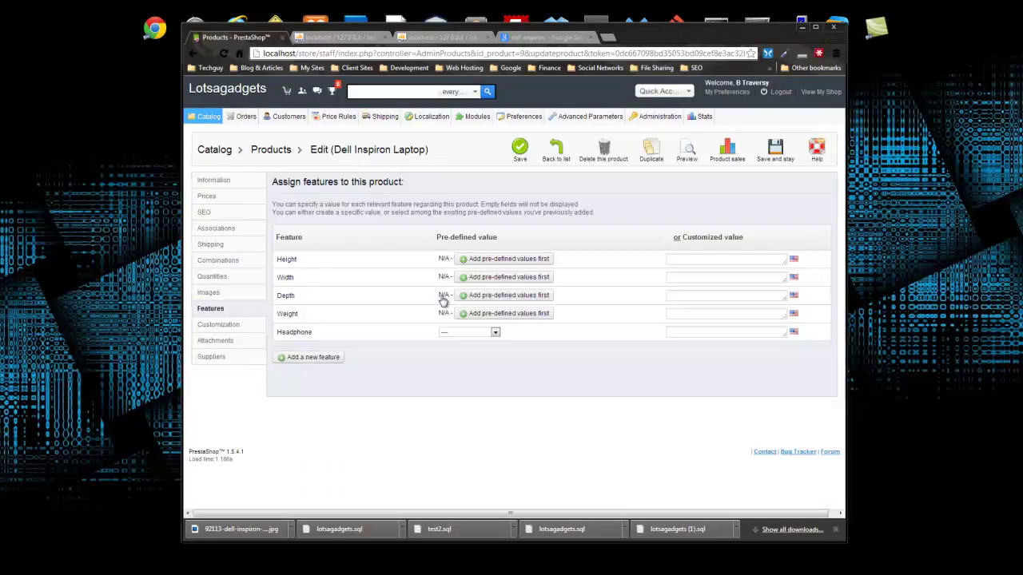
{"action": "left_click", "coordinate": [311, 358]}
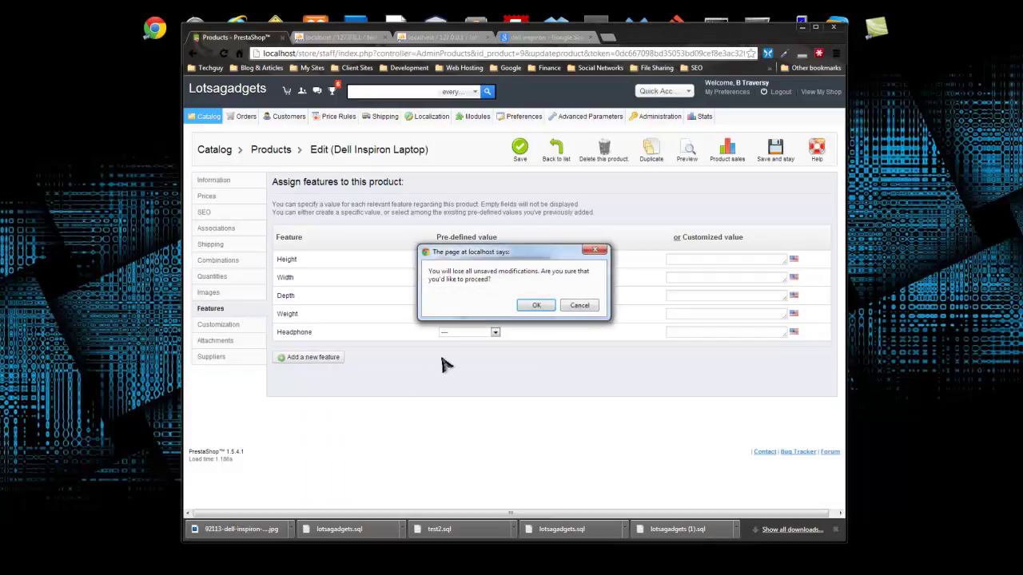
{"action": "left_click", "coordinate": [537, 305]}
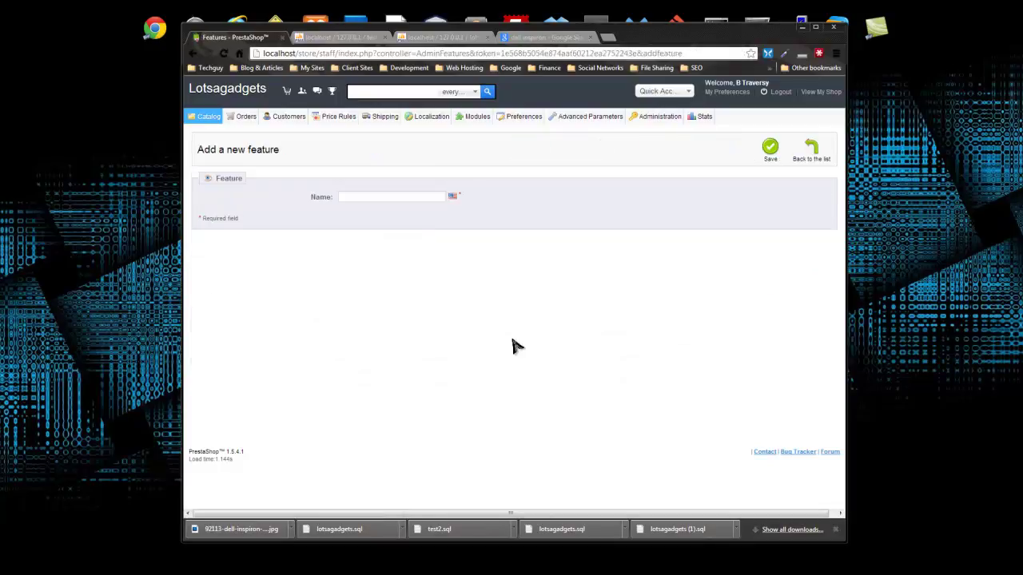
Create a product feature named Memory.
{"action": "left_click", "coordinate": [383, 196]}
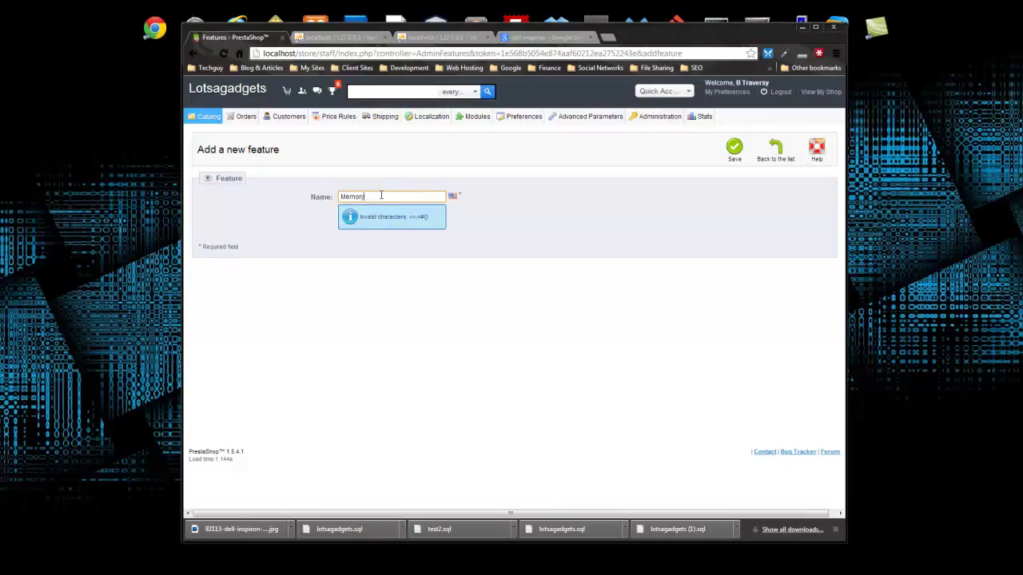
{"action": "left_click", "coordinate": [734, 150]}
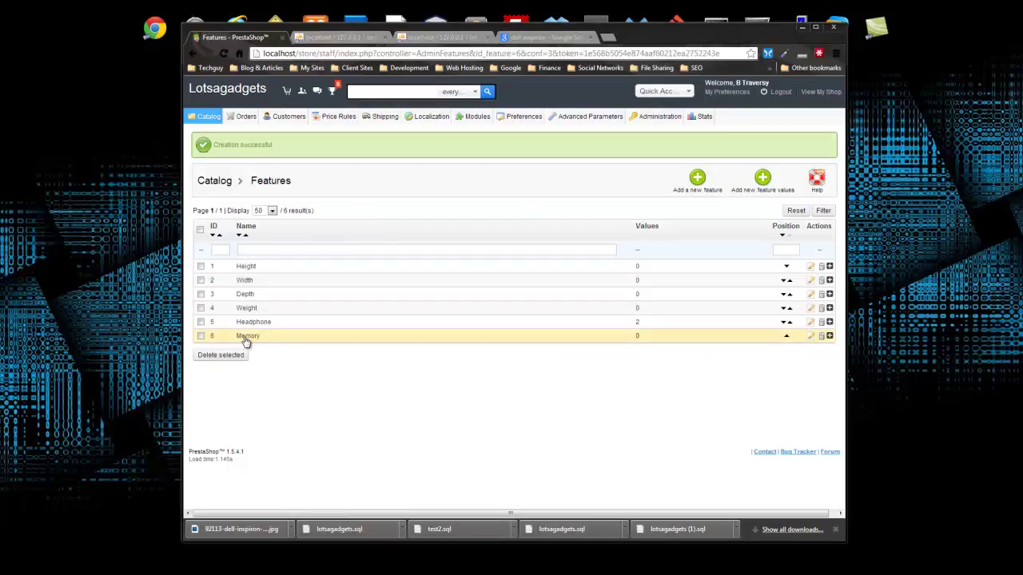
{"action": "left_click", "coordinate": [200, 337]}
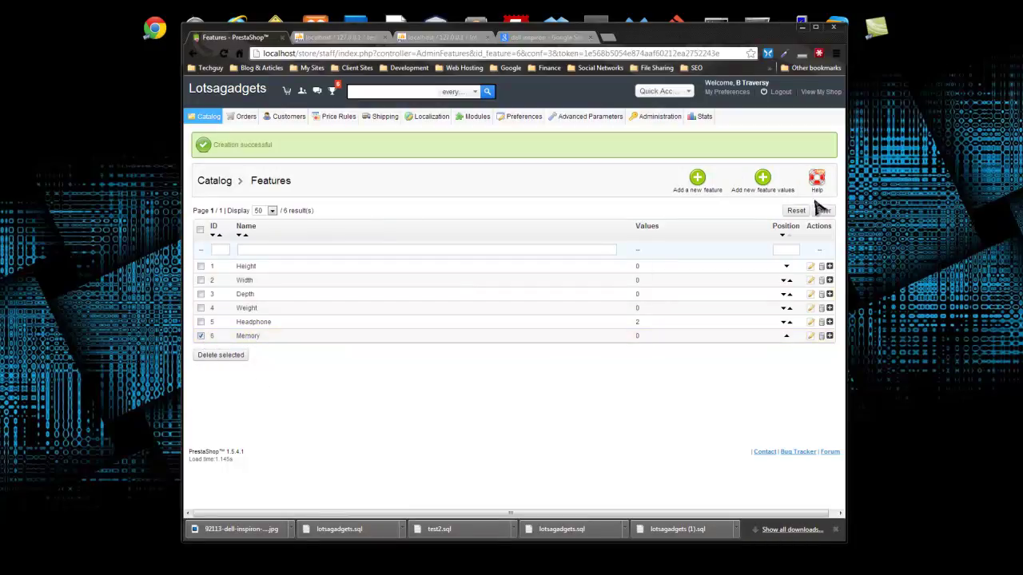
Add the value 4GB to the Memory feature and open the shop front in a new tab.
{"action": "left_click", "coordinate": [764, 189]}
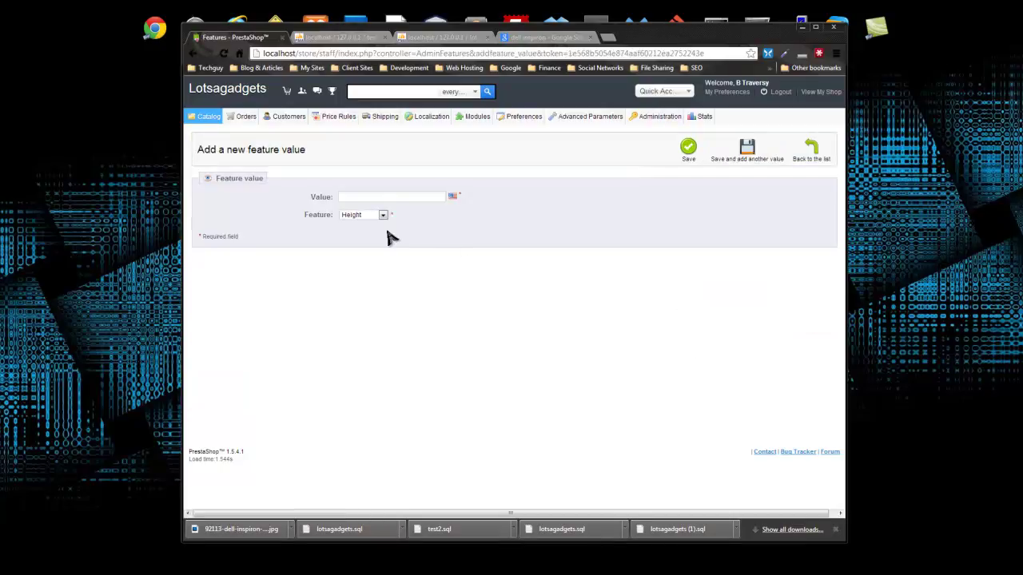
{"action": "left_click", "coordinate": [384, 216]}
{"action": "left_click", "coordinate": [360, 267]}
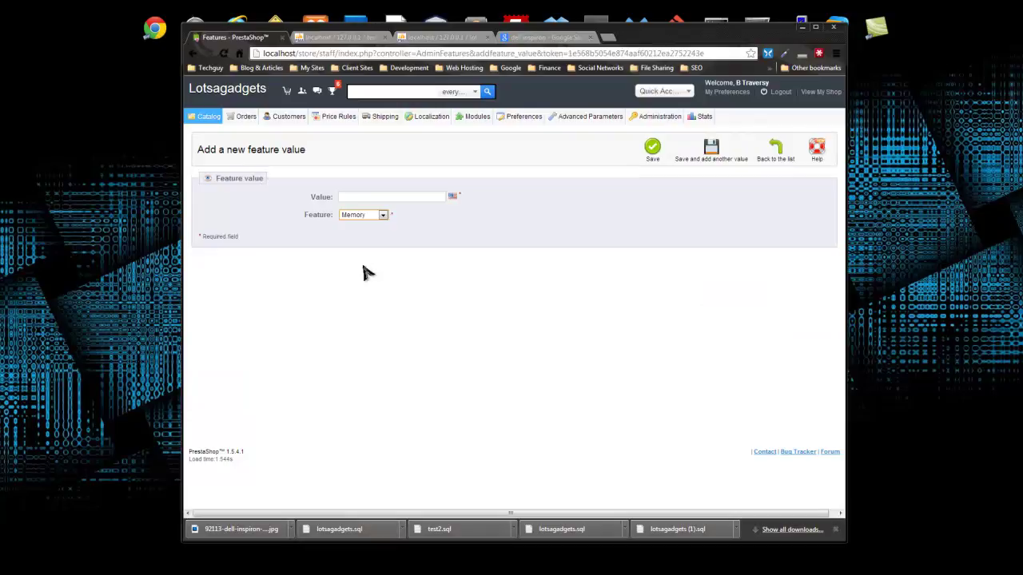
{"action": "key", "text": "shift+Tab"}
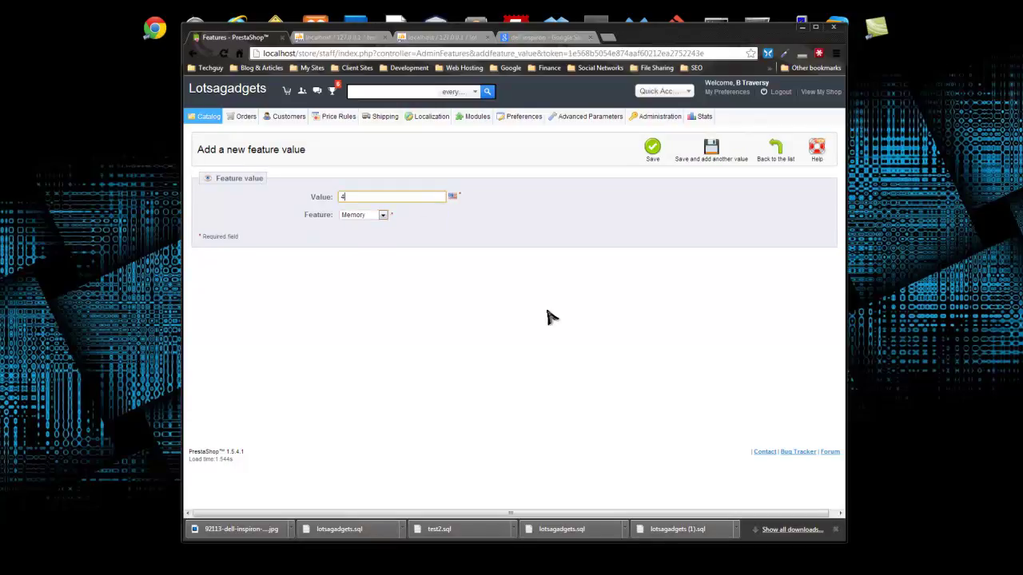
{"action": "left_click", "coordinate": [654, 151]}
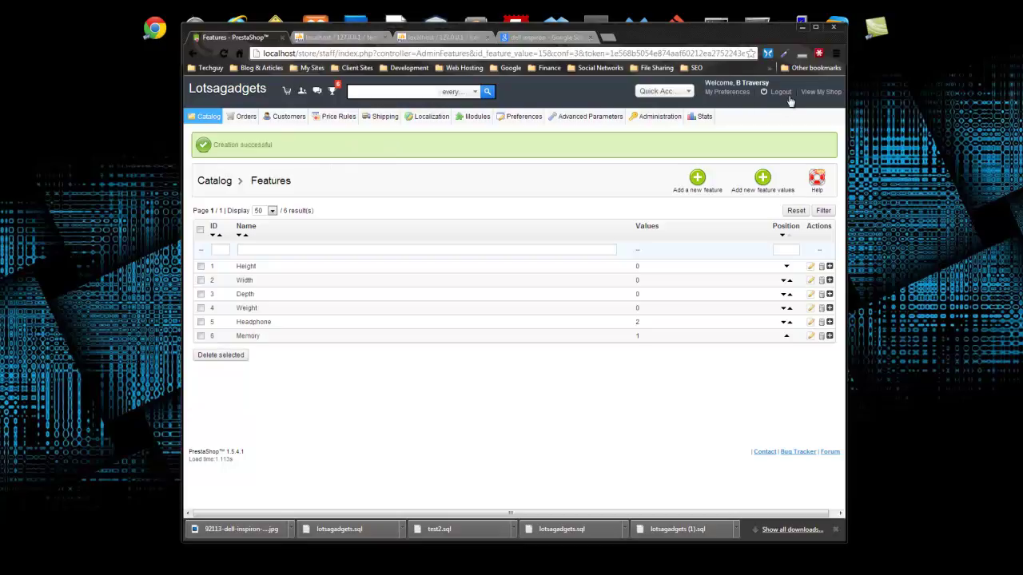
{"action": "left_click", "coordinate": [816, 92]}
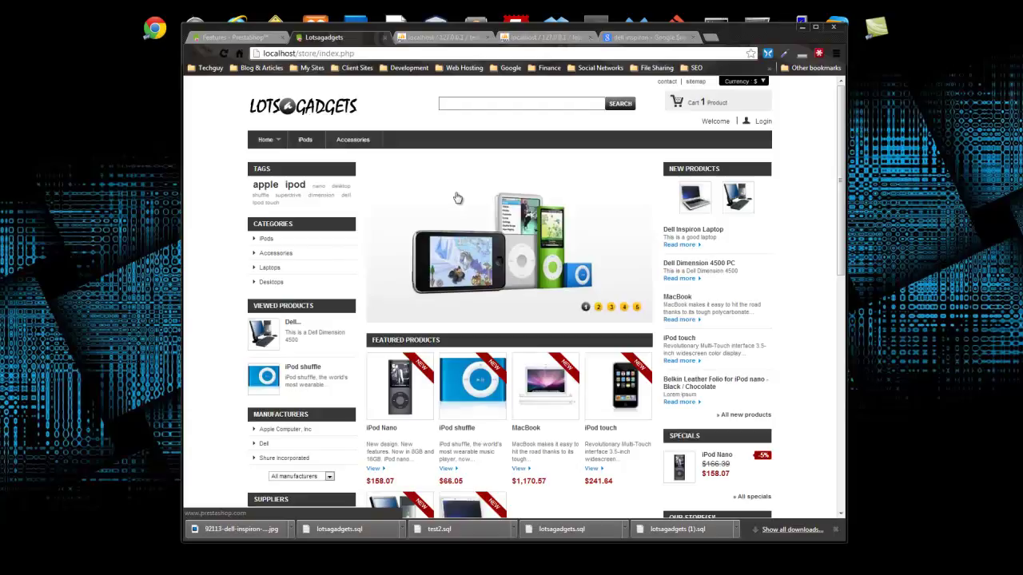
View the Dell Inspiron Laptop's storefront page at $550.00, then go back to the admin Features list.
{"action": "scroll", "coordinate": [346, 188], "scroll_direction": "down", "scroll_amount": 3}
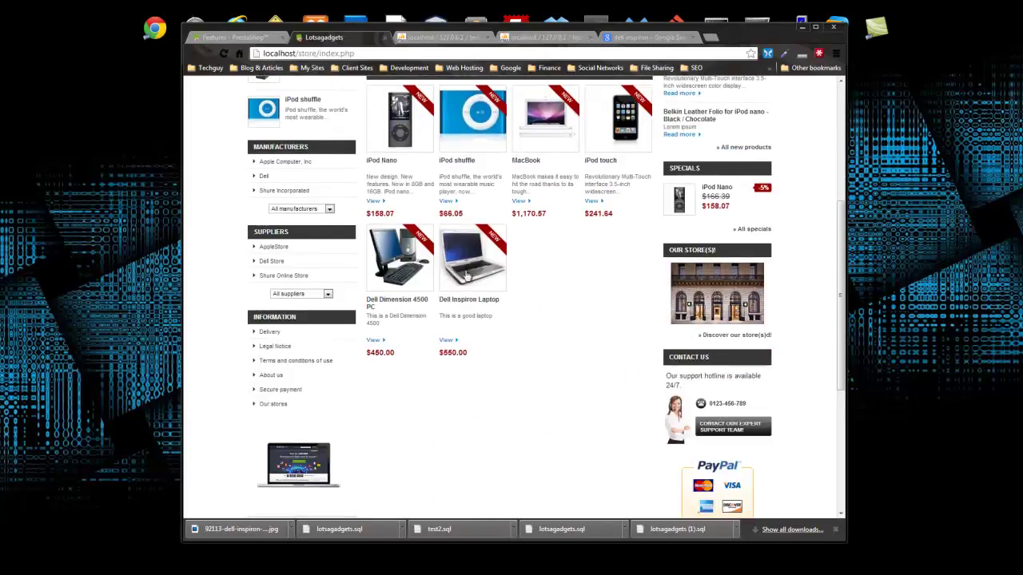
{"action": "left_click", "coordinate": [468, 275]}
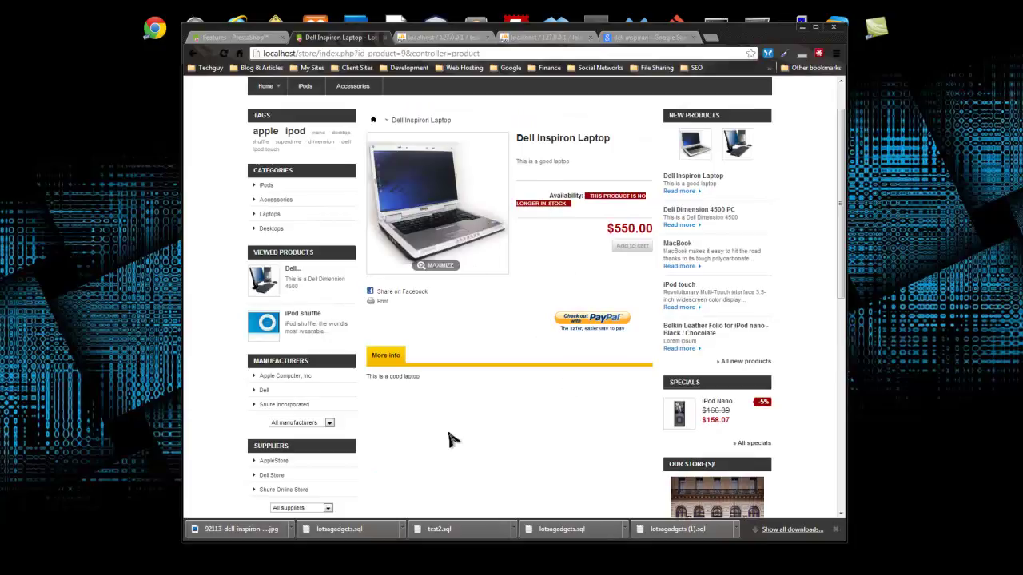
{"action": "scroll", "coordinate": [459, 438], "scroll_direction": "down", "scroll_amount": 3}
{"action": "scroll", "coordinate": [472, 432], "scroll_direction": "up", "scroll_amount": 3}
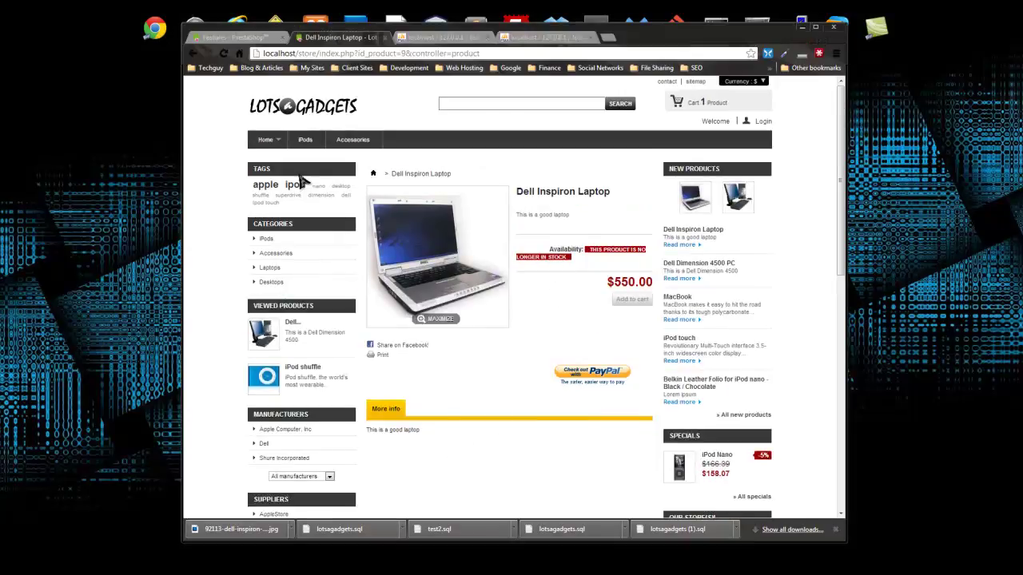
{"action": "left_click", "coordinate": [251, 40]}
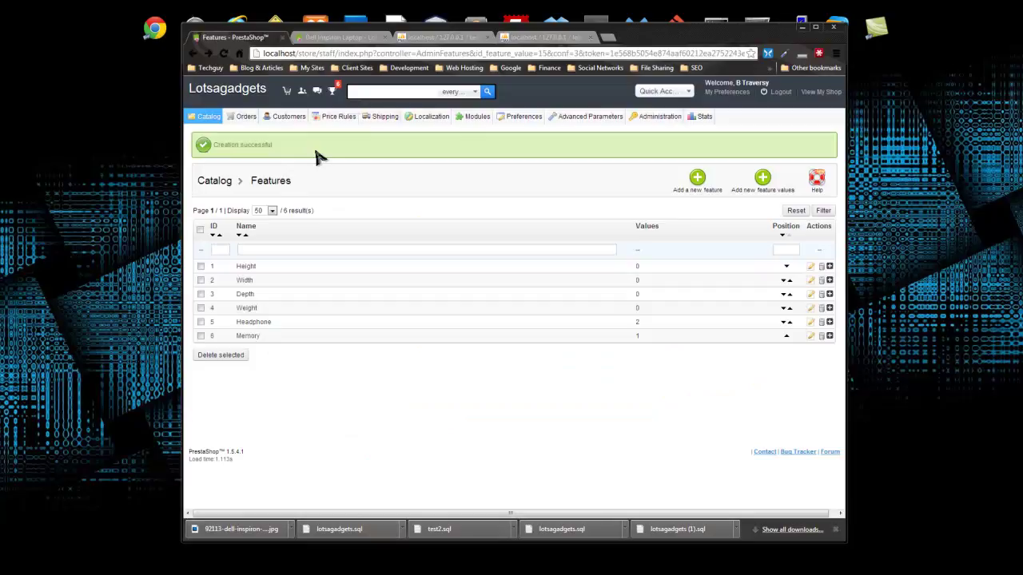
Choose 4GB for the Dell Inspiron Laptop's Memory feature and save the product.
{"action": "left_click", "coordinate": [205, 134]}
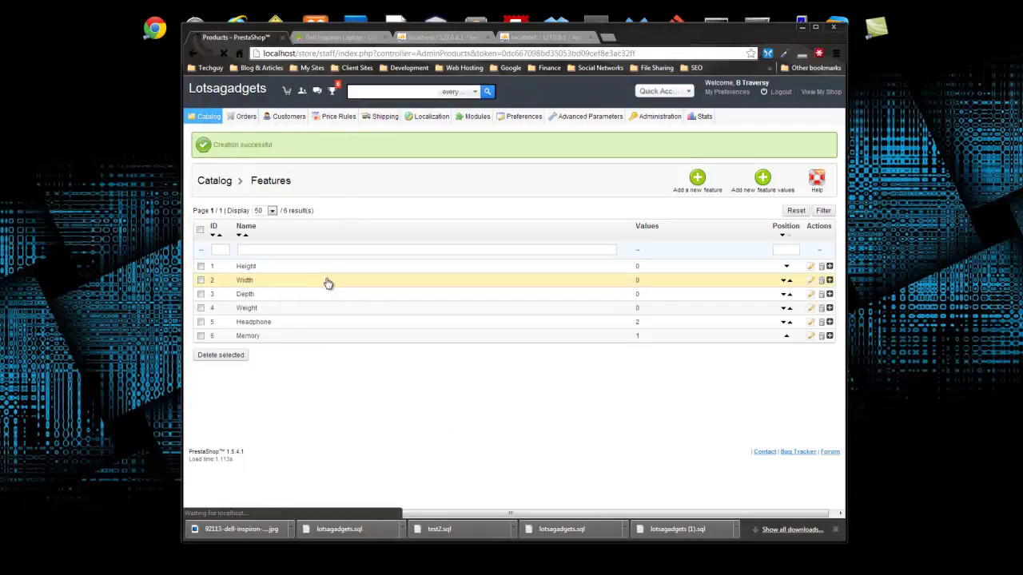
{"action": "scroll", "coordinate": [325, 286], "scroll_direction": "down", "scroll_amount": 2}
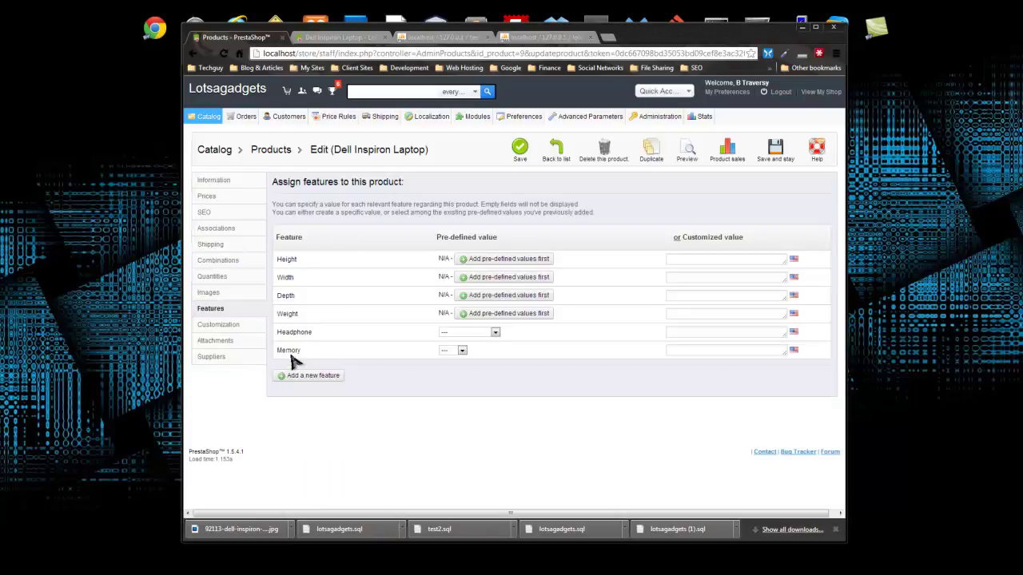
{"action": "left_click", "coordinate": [462, 351]}
{"action": "left_click", "coordinate": [460, 370]}
{"action": "left_click", "coordinate": [519, 148]}
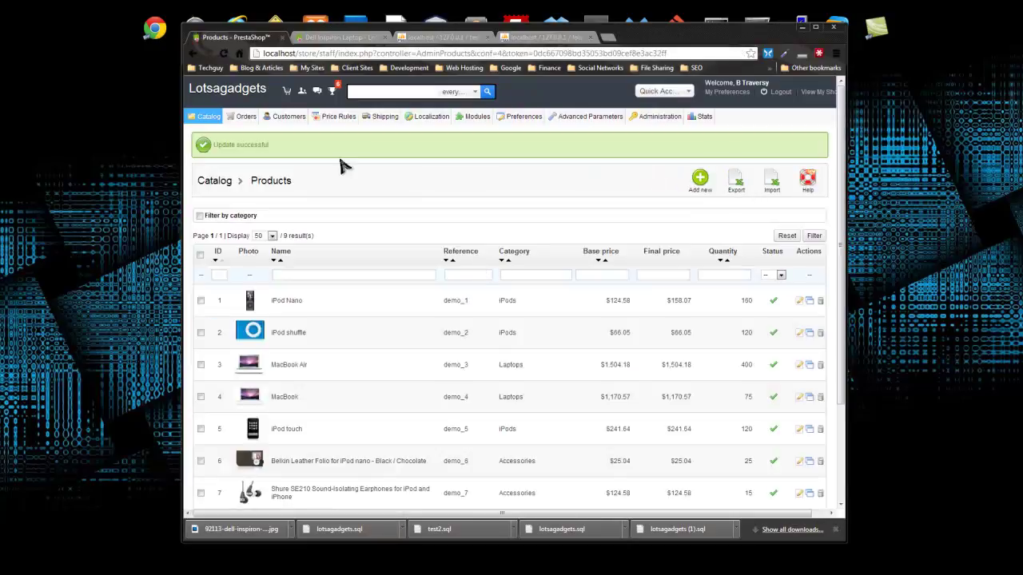
Reload the laptop's storefront page, confirm Memory 4GB on its Data sheet, then return to admin Products.
{"action": "left_click", "coordinate": [342, 38]}
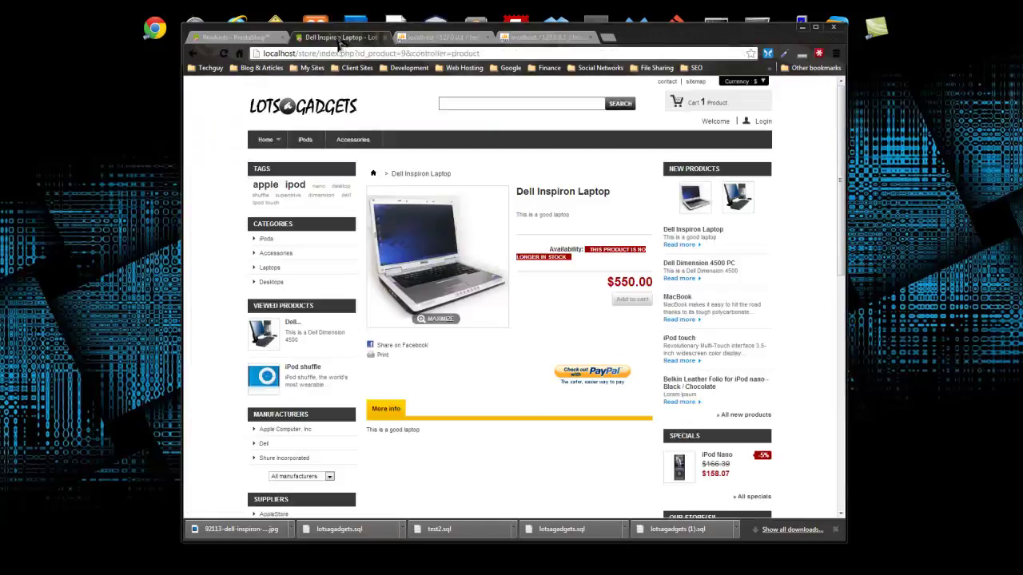
{"action": "left_click", "coordinate": [224, 53]}
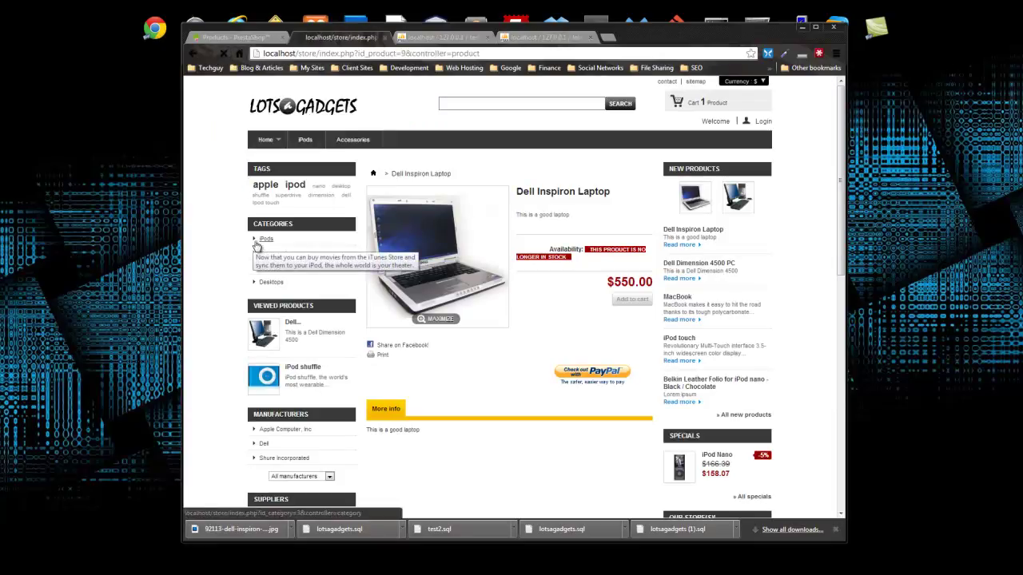
{"action": "scroll", "coordinate": [509, 318], "scroll_direction": "down", "scroll_amount": 1}
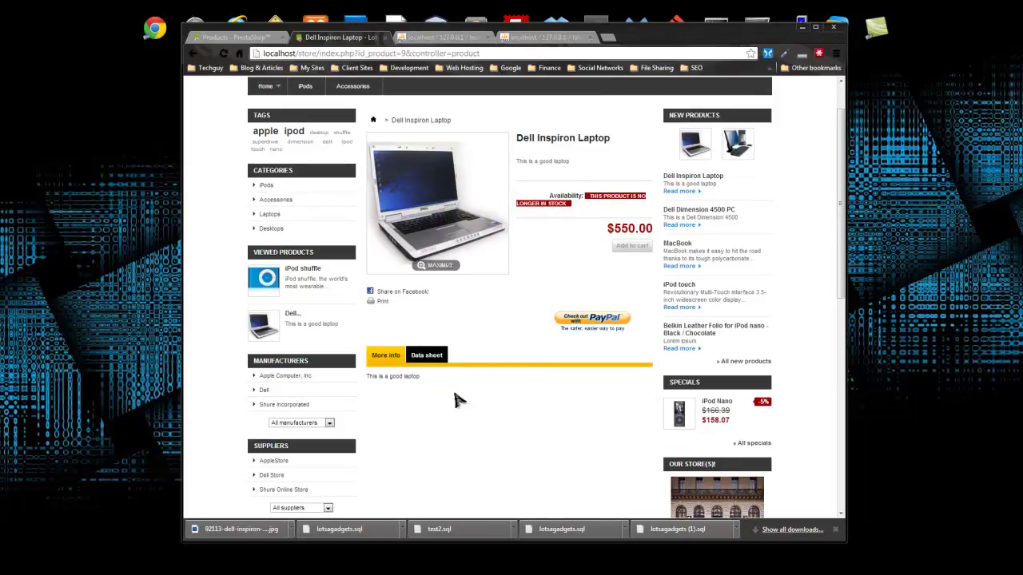
{"action": "left_click", "coordinate": [432, 355]}
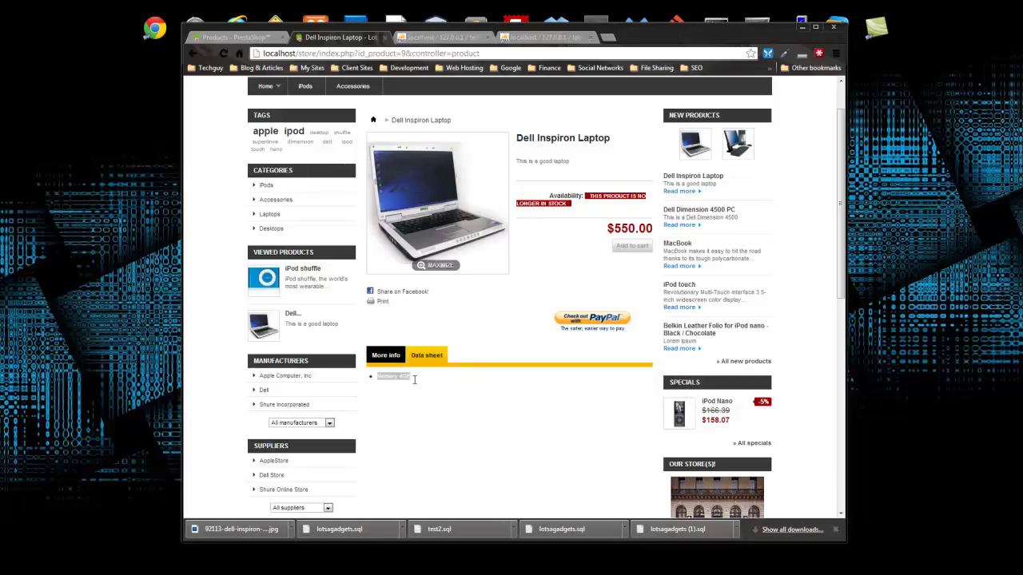
{"action": "left_click", "coordinate": [497, 360]}
{"action": "scroll", "coordinate": [492, 416], "scroll_direction": "up", "scroll_amount": 1}
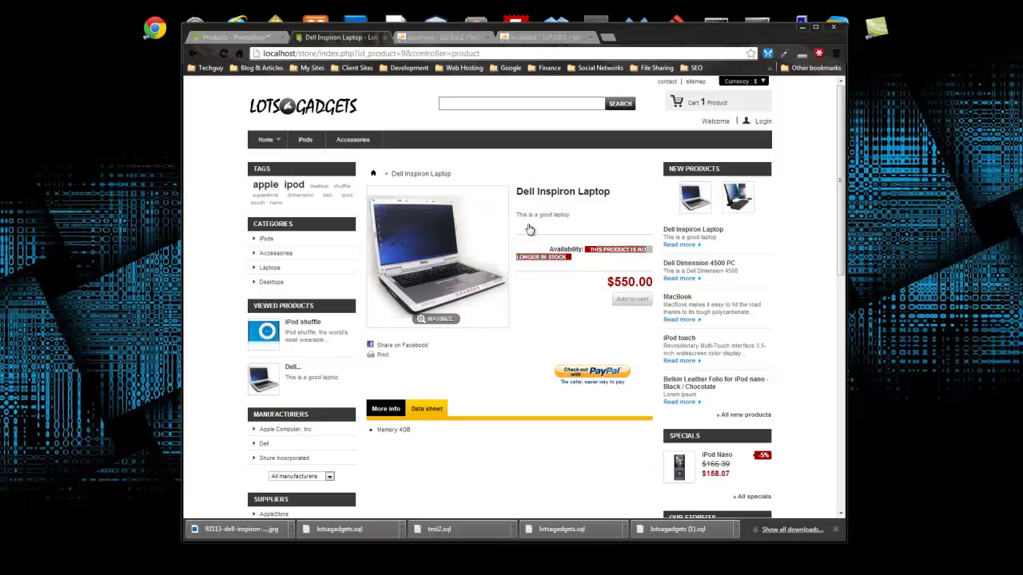
{"action": "left_click", "coordinate": [234, 37]}
{"action": "scroll", "coordinate": [327, 283], "scroll_direction": "down", "scroll_amount": 3}
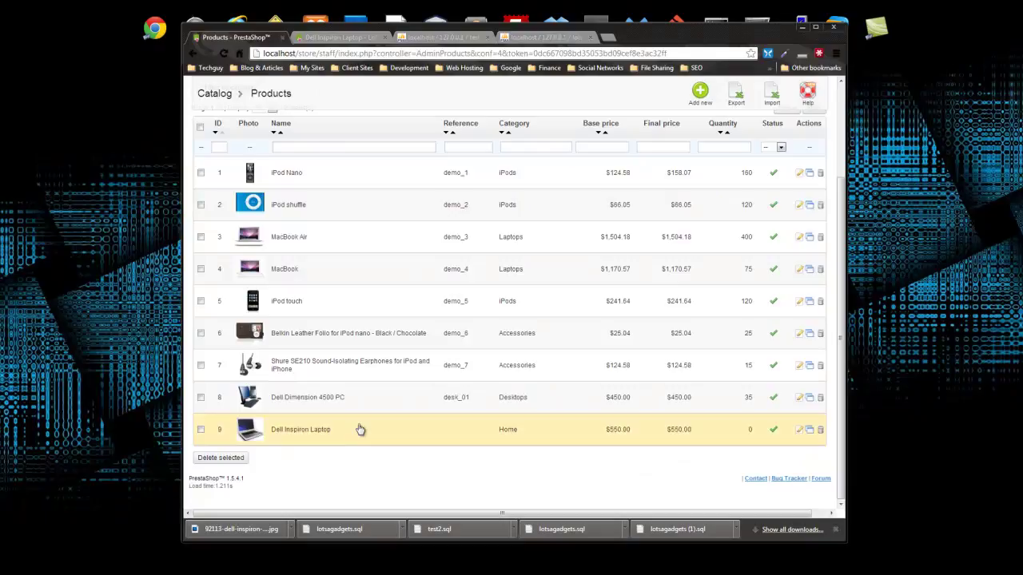
Set the Dell Inspiron Laptop's stock quantity from 0 to 50 and save.
{"action": "left_click", "coordinate": [310, 433]}
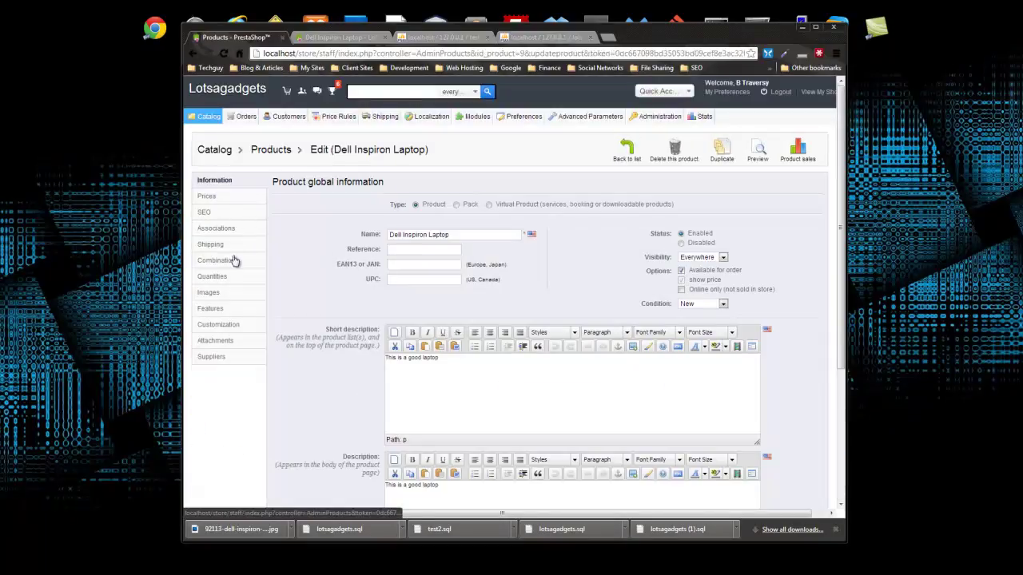
{"action": "left_click", "coordinate": [216, 278]}
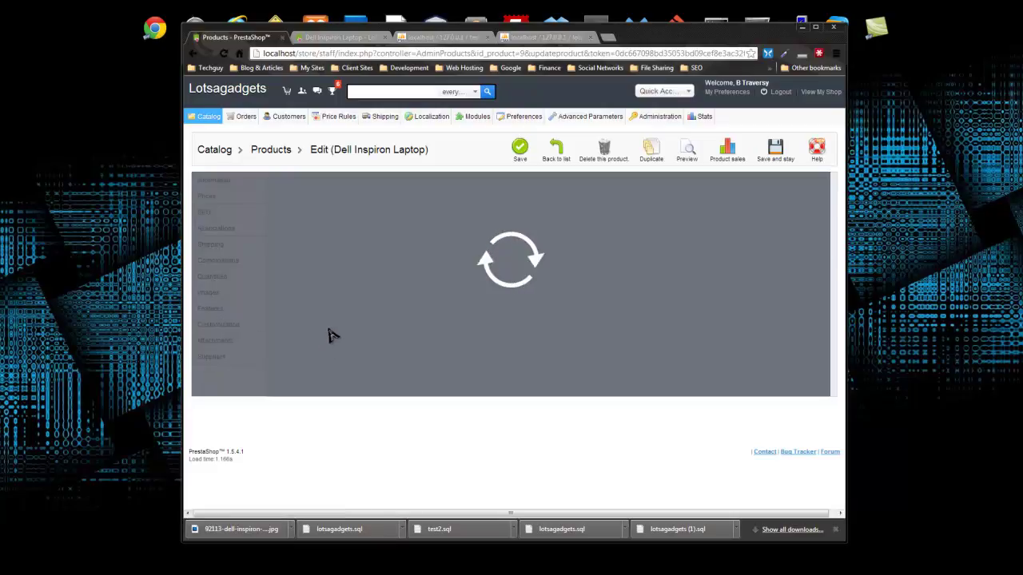
{"action": "scroll", "coordinate": [393, 436], "scroll_direction": "down", "scroll_amount": 2}
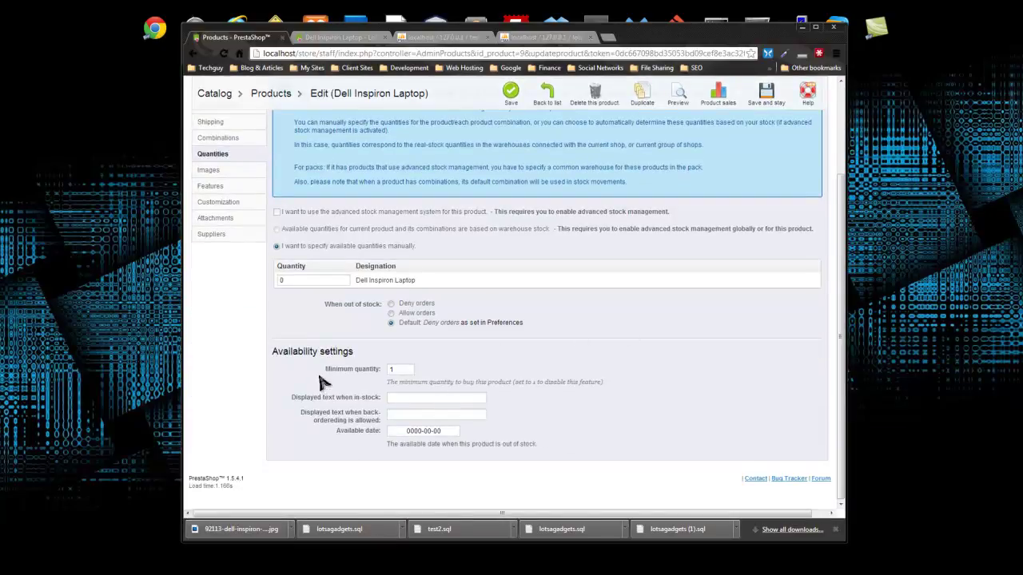
{"action": "double_click", "coordinate": [295, 278]}
{"action": "left_click", "coordinate": [511, 94]}
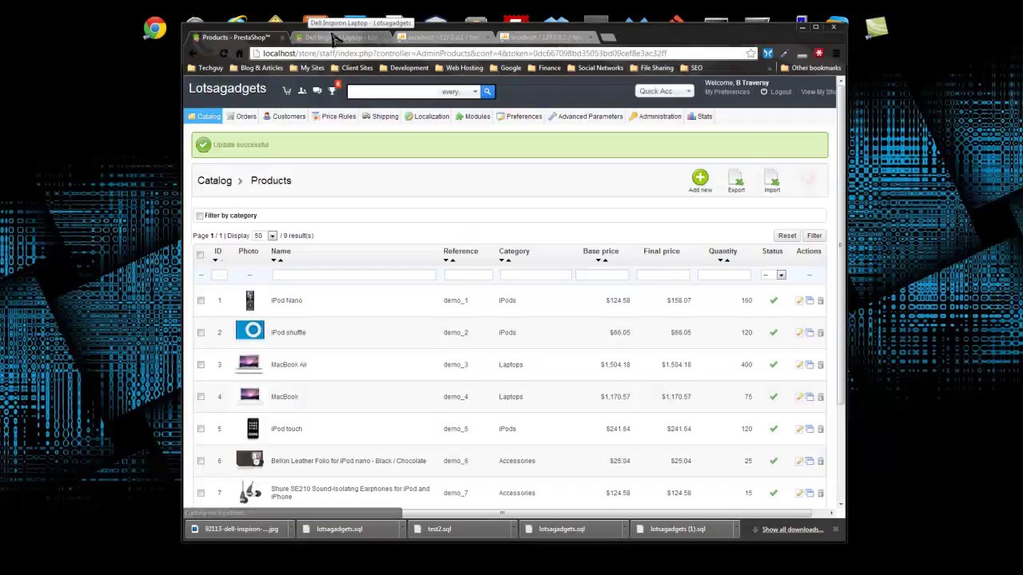
Reload the laptop's storefront page to confirm 50 items in stock, then return to the admin list.
{"action": "left_click", "coordinate": [332, 38]}
{"action": "left_click", "coordinate": [225, 54]}
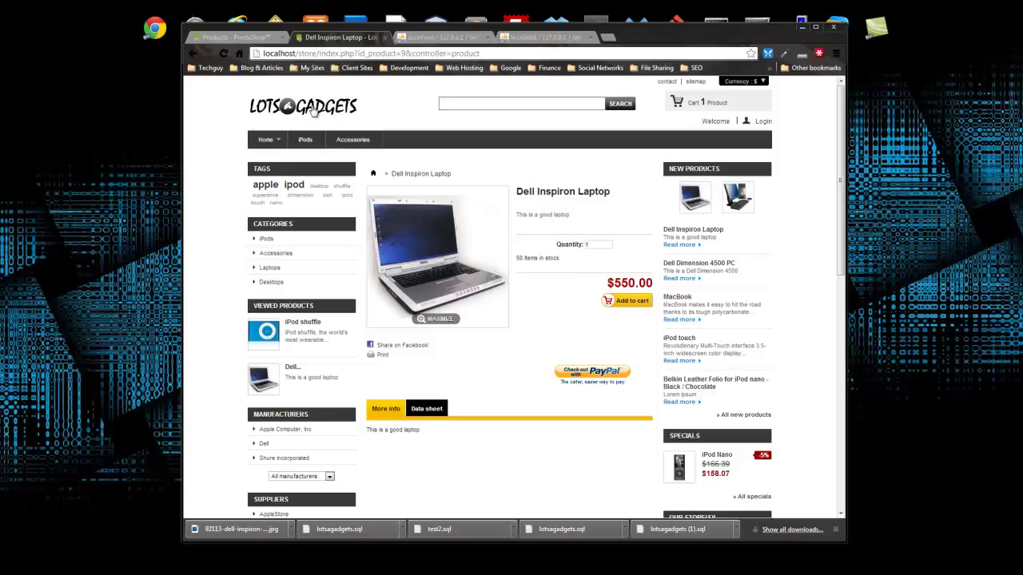
{"action": "left_click", "coordinate": [232, 37]}
Inspect the Color attribute's display type options without changing anything, then go back to the attributes list.
{"action": "mouse_move", "coordinate": [244, 116]}
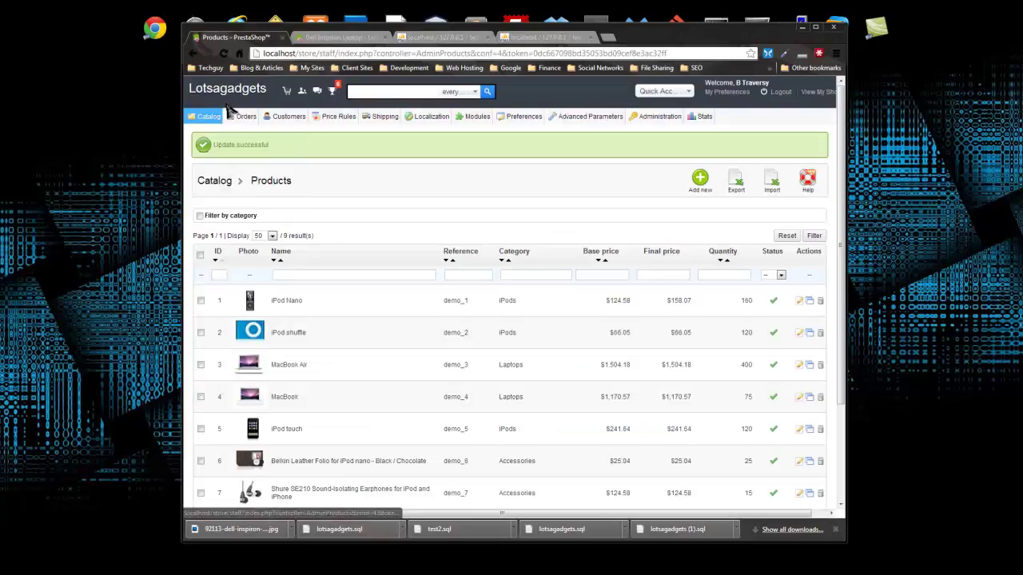
{"action": "mouse_move", "coordinate": [203, 117]}
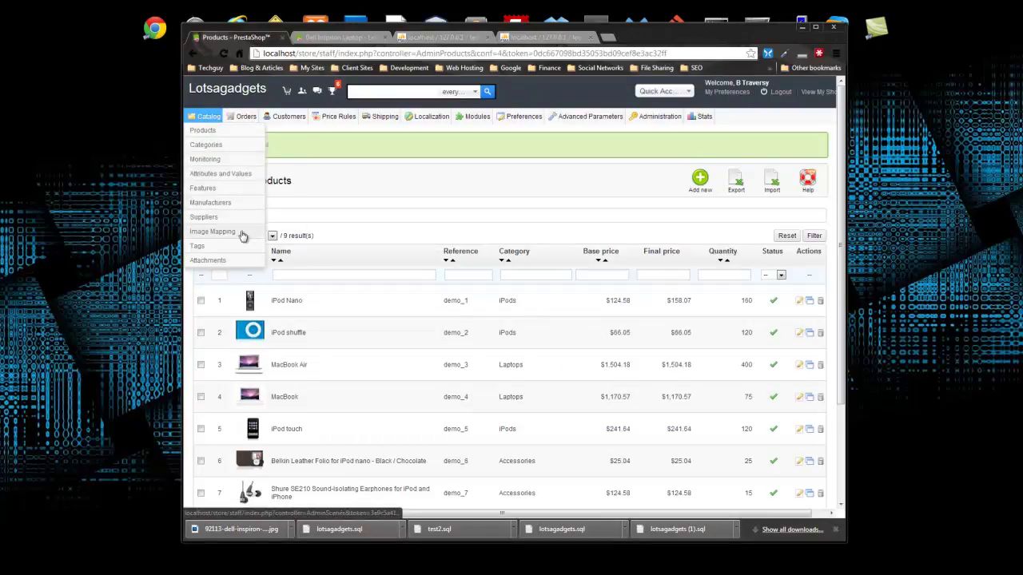
{"action": "left_click", "coordinate": [227, 182]}
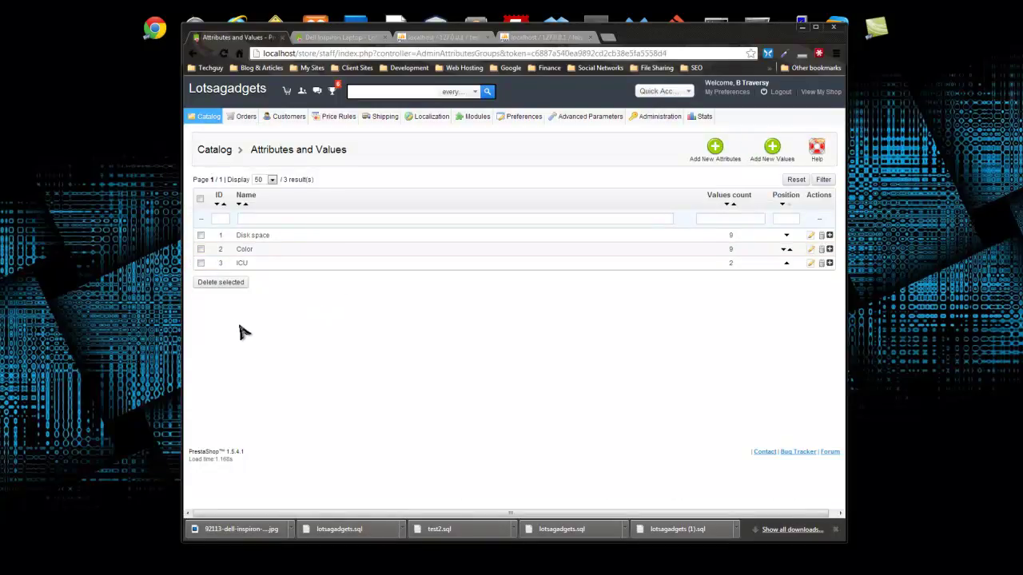
{"action": "left_click", "coordinate": [244, 254]}
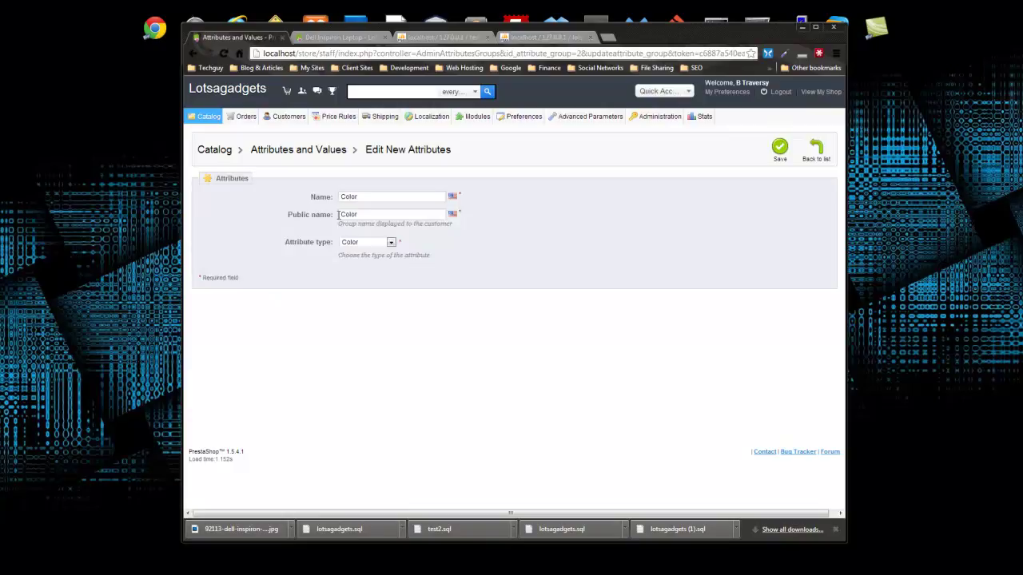
{"action": "left_click", "coordinate": [390, 244]}
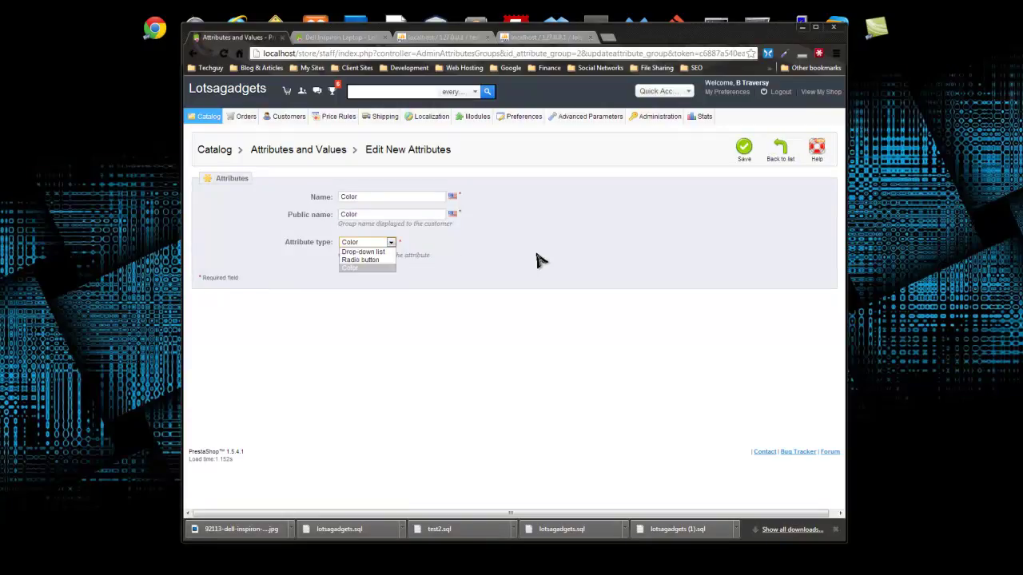
{"action": "left_click", "coordinate": [534, 261]}
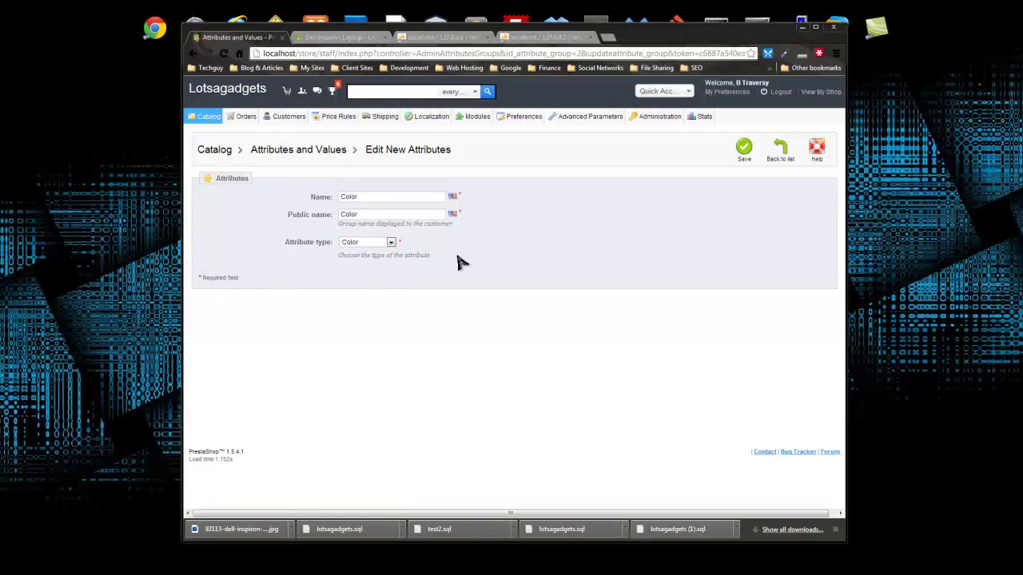
{"action": "left_click", "coordinate": [391, 244]}
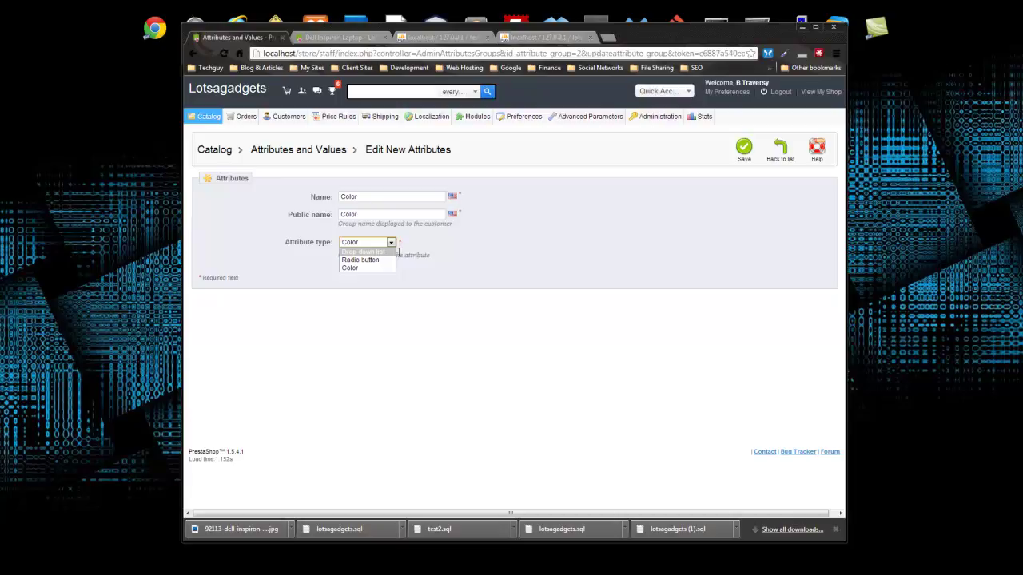
{"action": "left_click", "coordinate": [768, 155]}
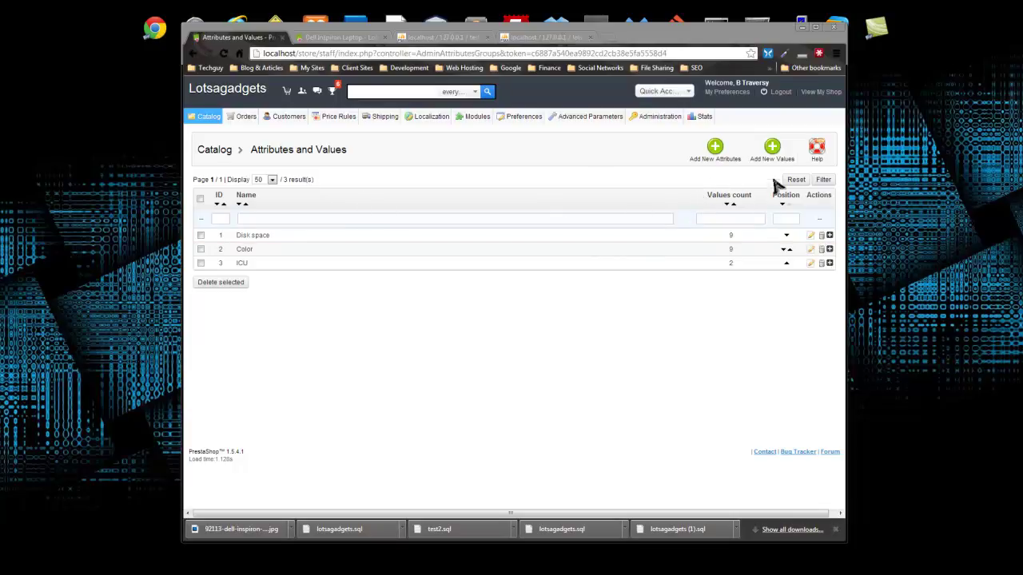
Create an attribute named 'Operating System', with the same public name and Drop-down list type.
{"action": "left_click", "coordinate": [714, 149]}
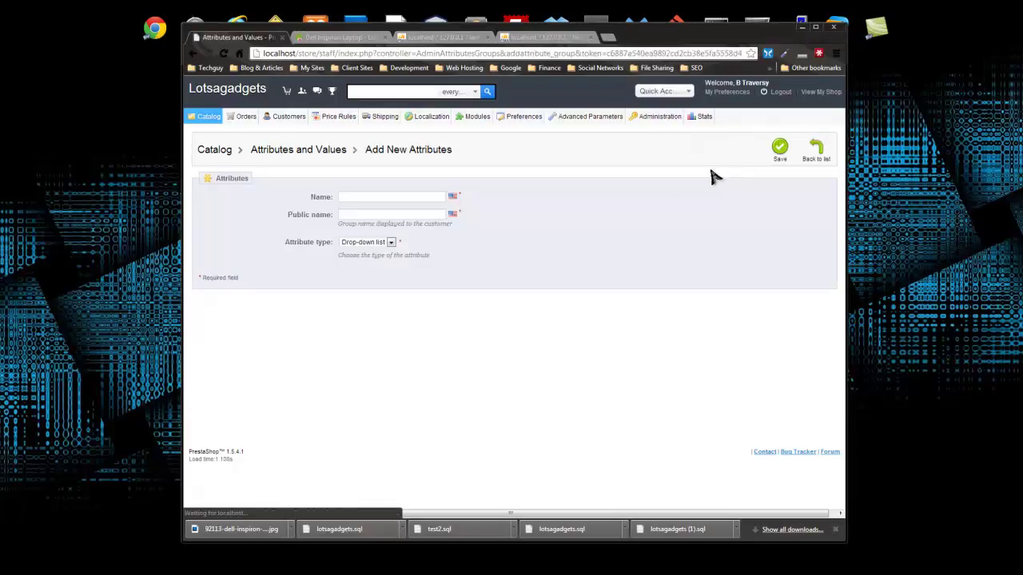
{"action": "left_click", "coordinate": [399, 199]}
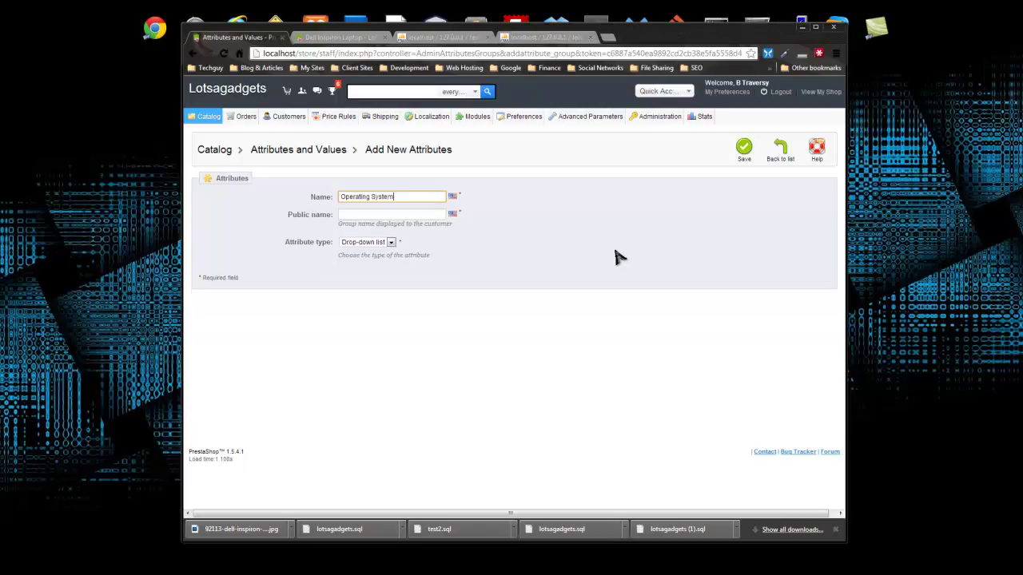
{"action": "left_click_drag", "start_coordinate": [405, 197], "coordinate": [334, 197]}
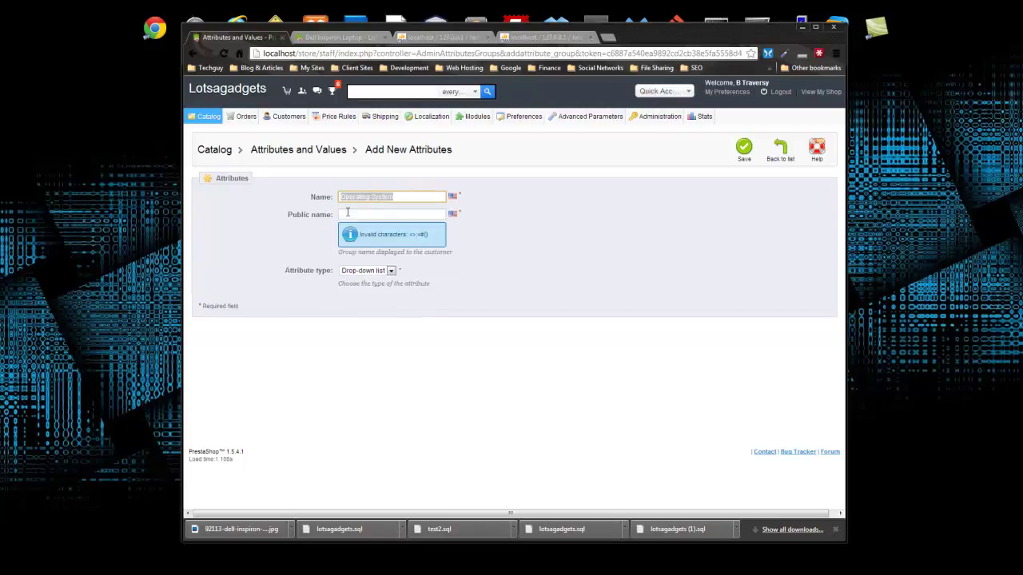
{"action": "key", "text": "ctrl+c"}
{"action": "left_click", "coordinate": [354, 213]}
{"action": "key", "text": "ctrl+v"}
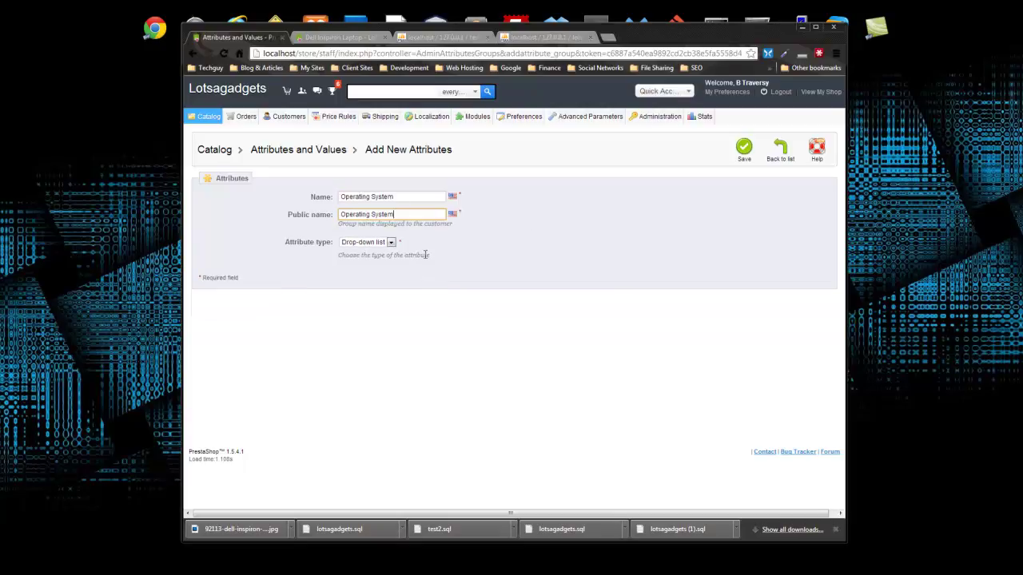
{"action": "left_click", "coordinate": [389, 242]}
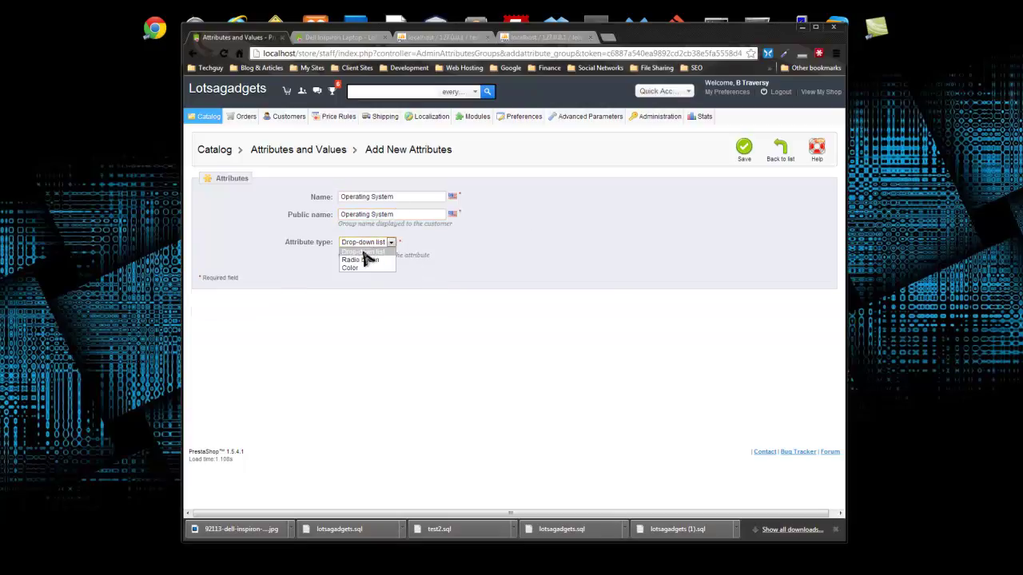
{"action": "left_click", "coordinate": [369, 252]}
{"action": "left_click", "coordinate": [741, 156]}
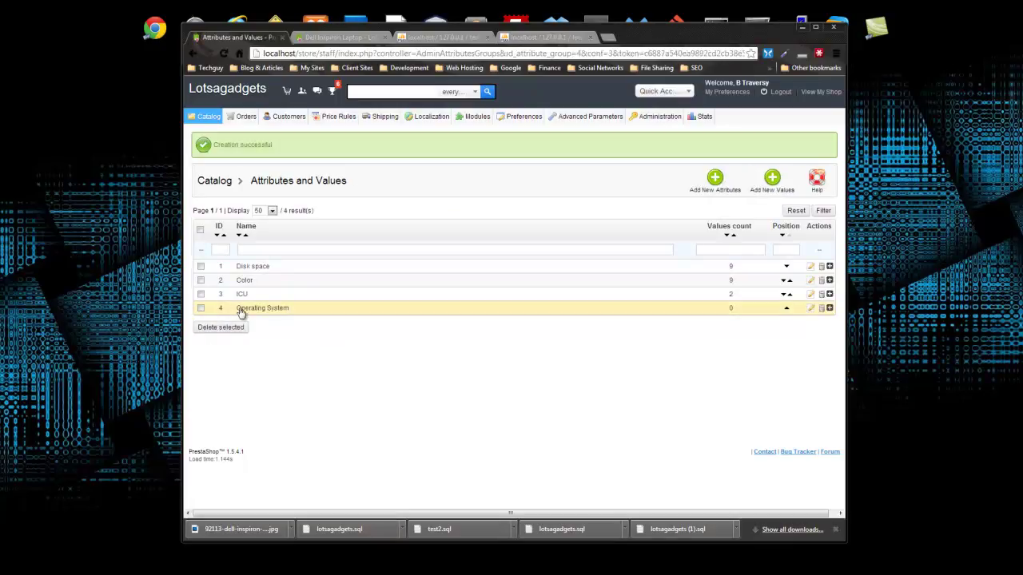
{"action": "left_click", "coordinate": [201, 308]}
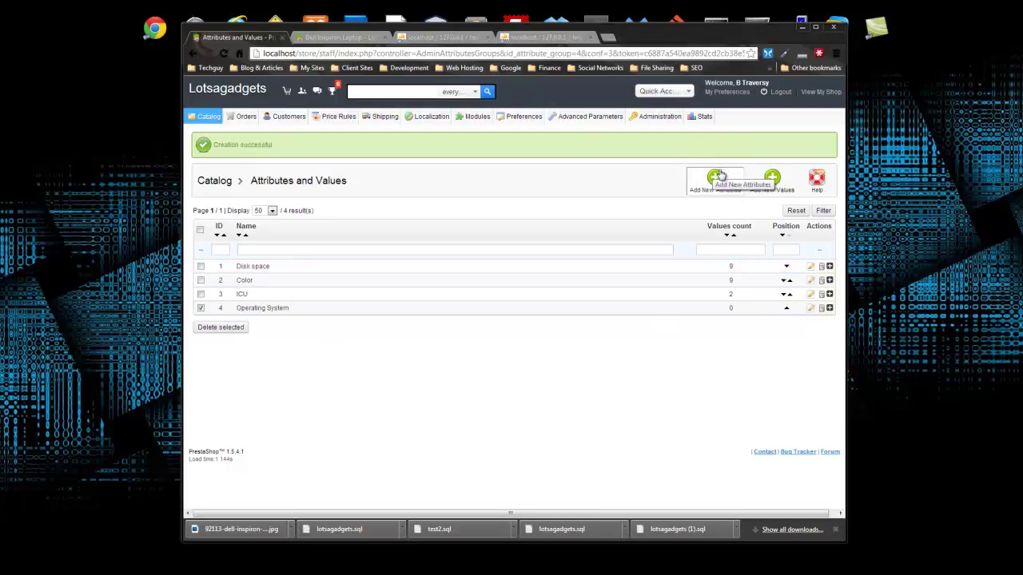
Add 'Windows Vista' and 'Windows 7' as values of the Operating System attribute.
{"action": "left_click", "coordinate": [773, 180]}
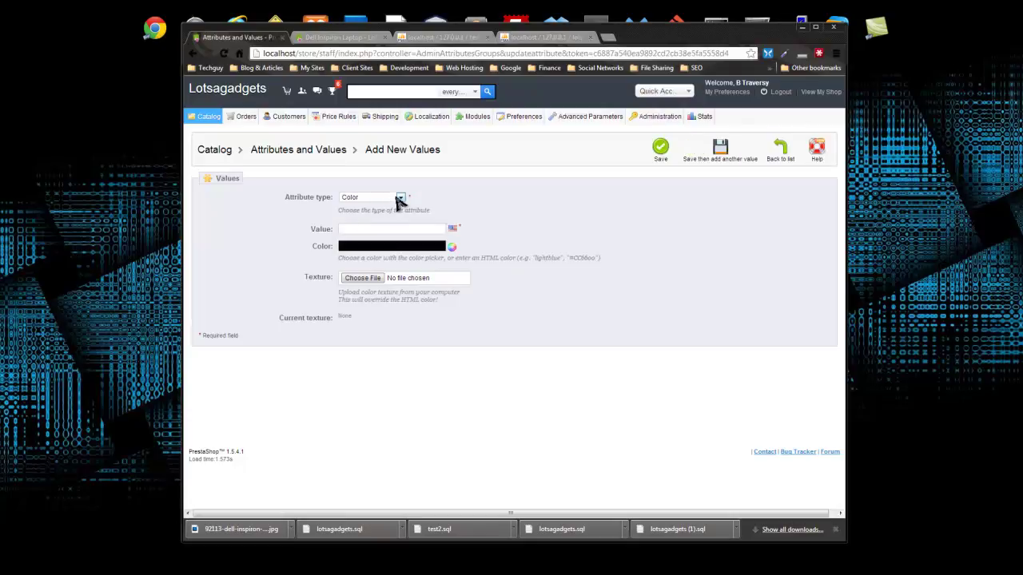
{"action": "left_click", "coordinate": [399, 198]}
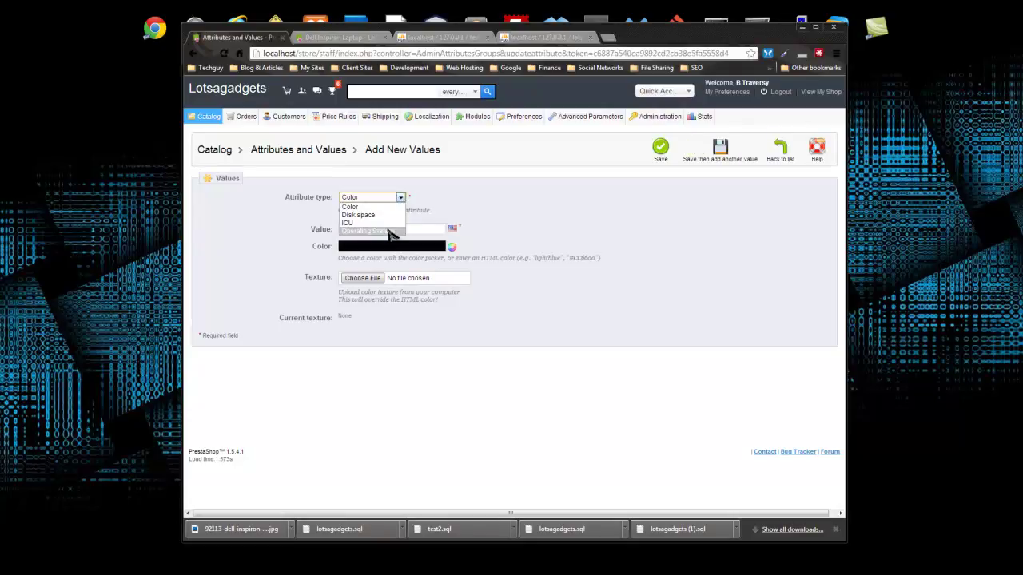
{"action": "left_click", "coordinate": [385, 231]}
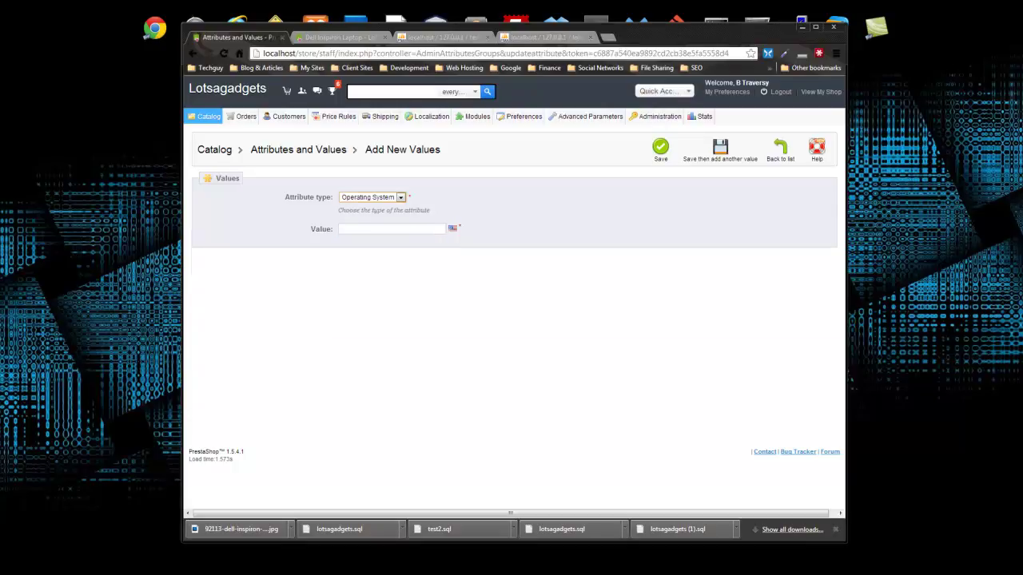
{"action": "left_click", "coordinate": [375, 230]}
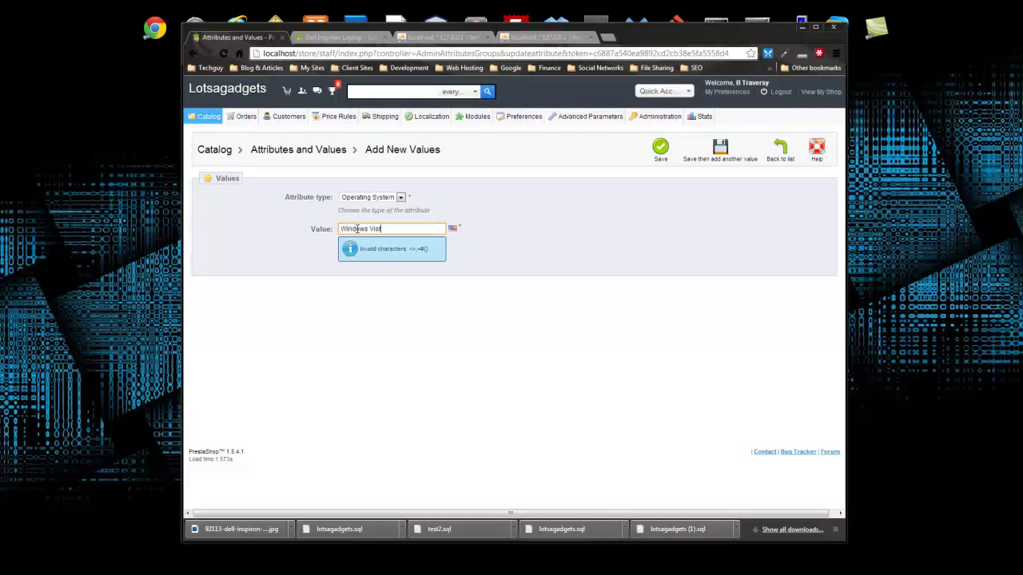
{"action": "left_click", "coordinate": [711, 160]}
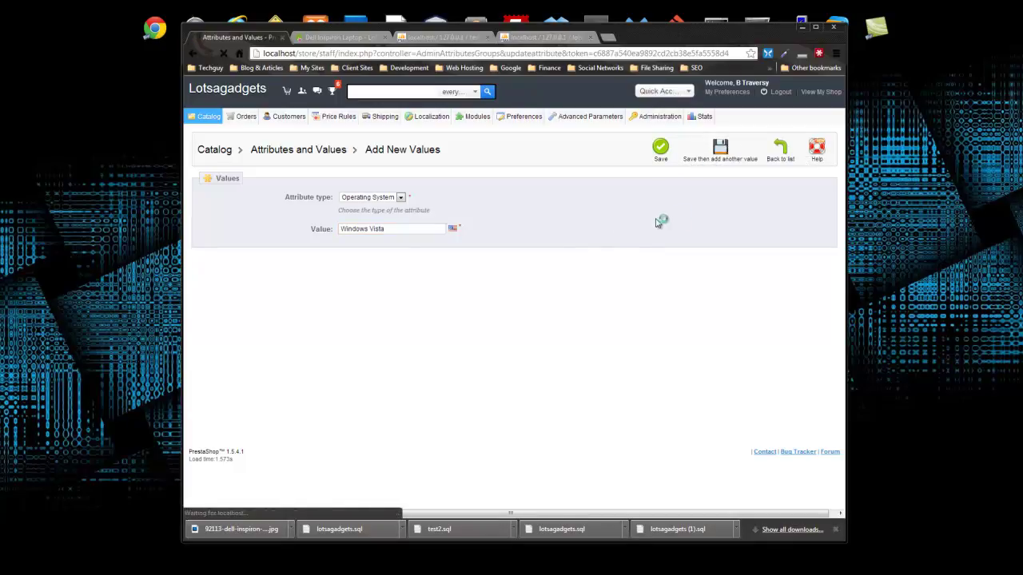
{"action": "left_click", "coordinate": [383, 264]}
{"action": "type", "text": "Windows"}
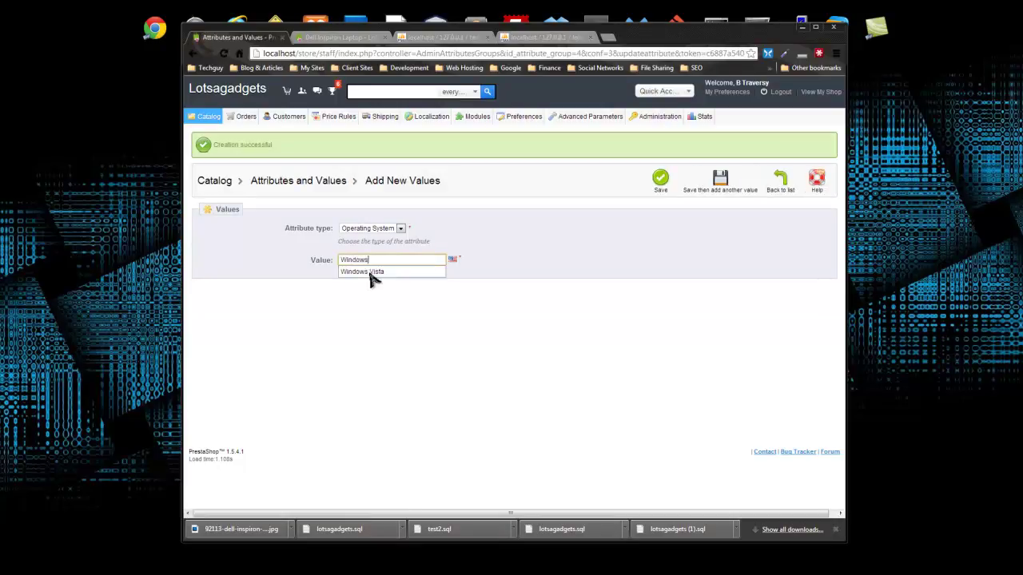
{"action": "type", "text": " 7"}
{"action": "left_click", "coordinate": [723, 182]}
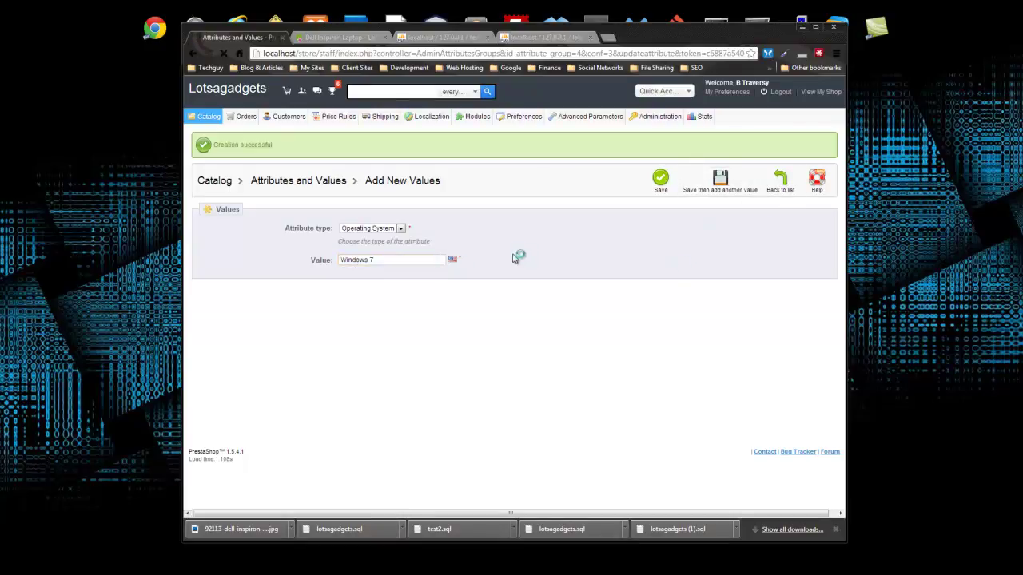
Add the remaining values 'Windows 8' and 'Linux Ubuntu'.
{"action": "left_click", "coordinate": [398, 260]}
{"action": "type", "text": "W"}
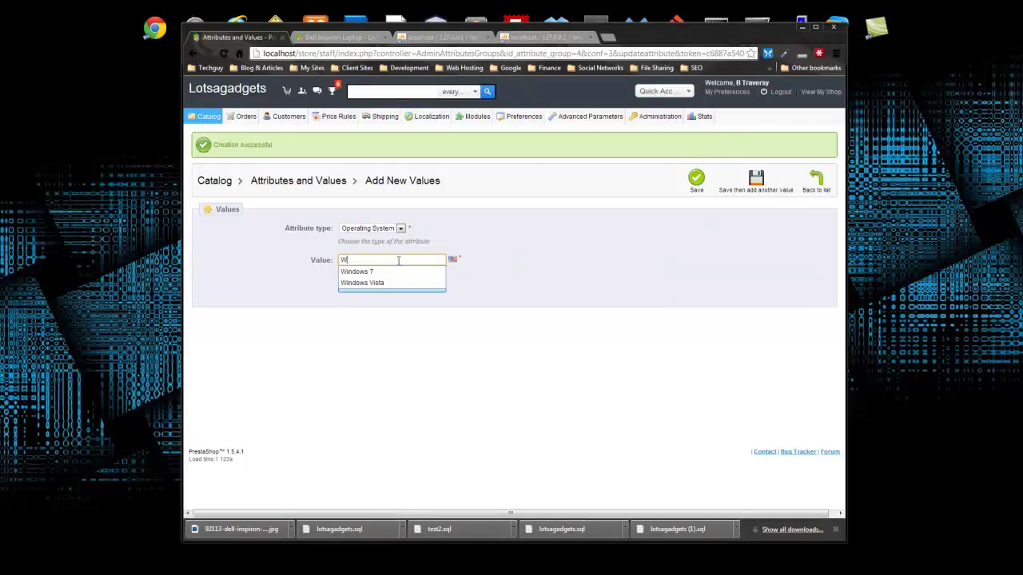
{"action": "type", "text": "indows 8"}
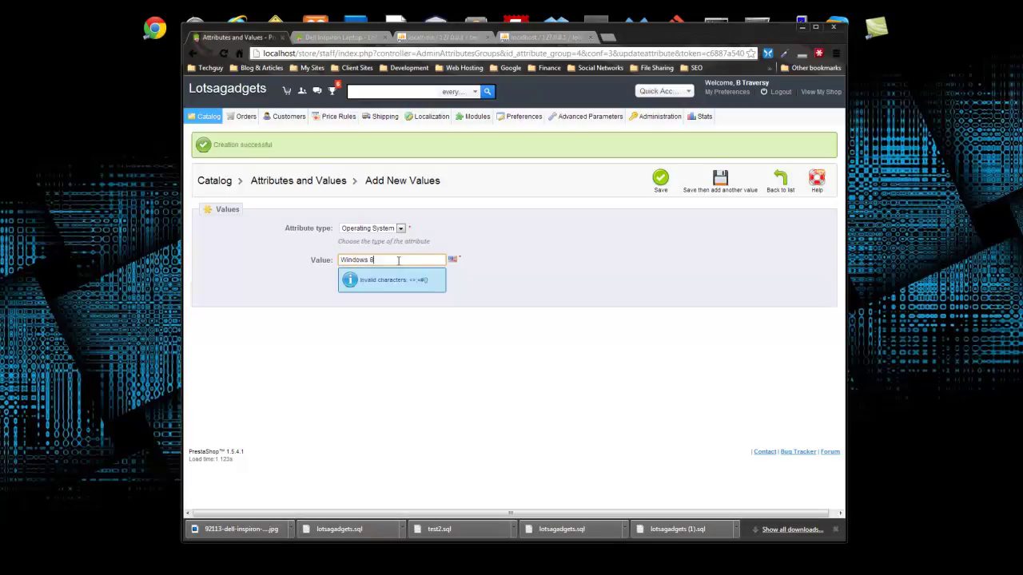
{"action": "left_click", "coordinate": [724, 186]}
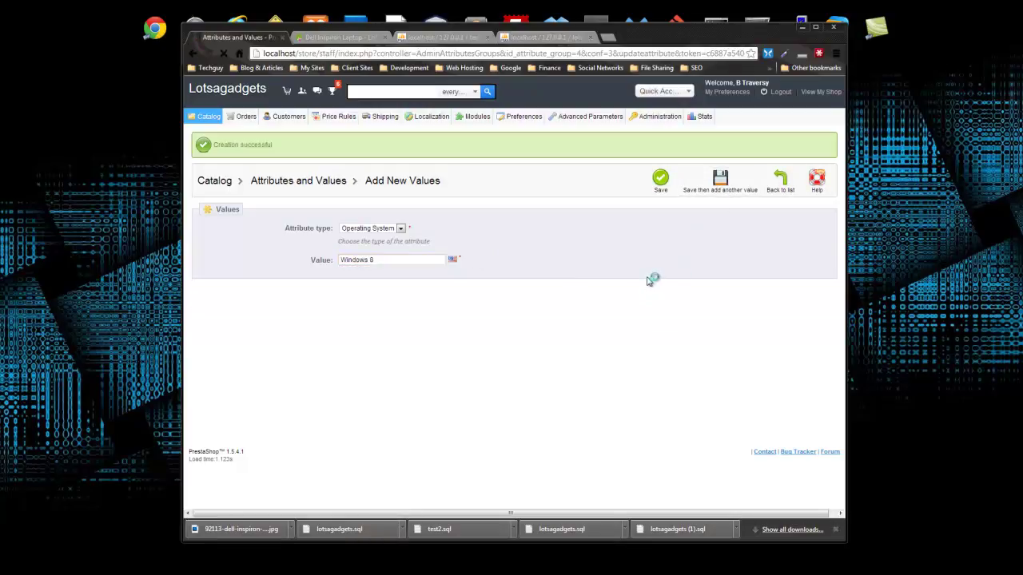
{"action": "left_click", "coordinate": [357, 262]}
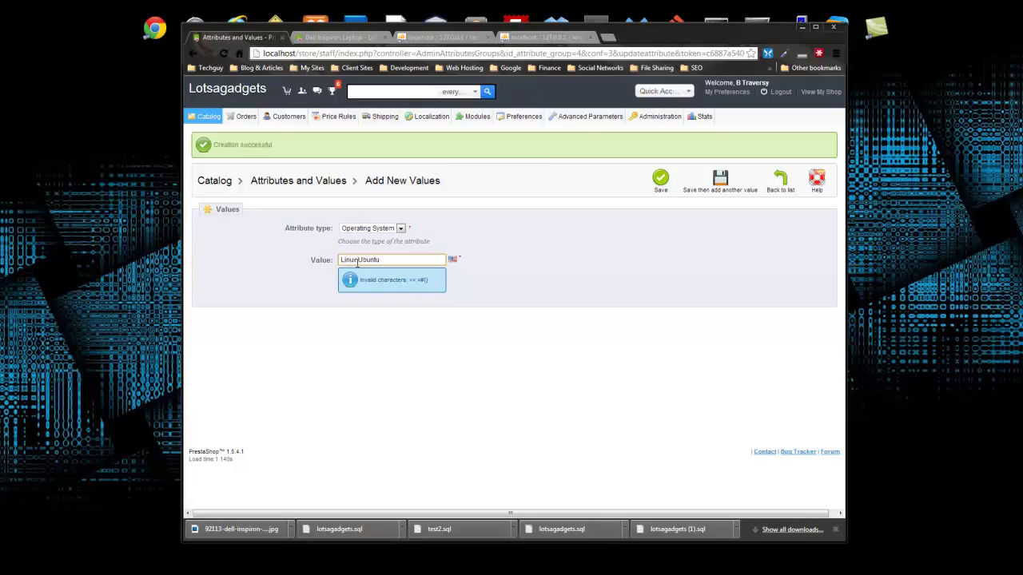
{"action": "left_click", "coordinate": [660, 184]}
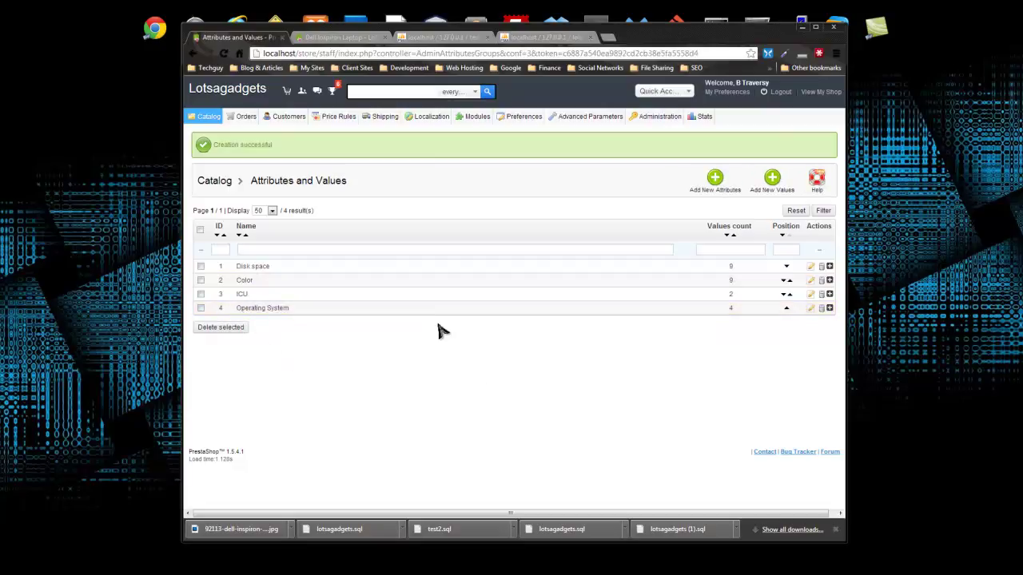
Open the Dell Inspiron Laptop from the products list and bring up its combinations generator.
{"action": "left_click", "coordinate": [204, 132]}
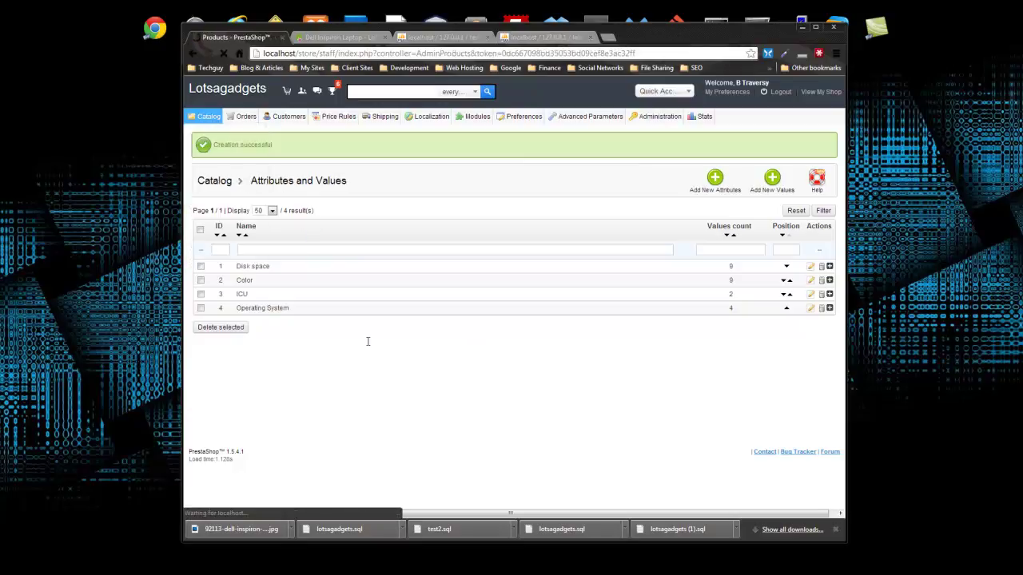
{"action": "scroll", "coordinate": [282, 367], "scroll_direction": "down", "scroll_amount": 2}
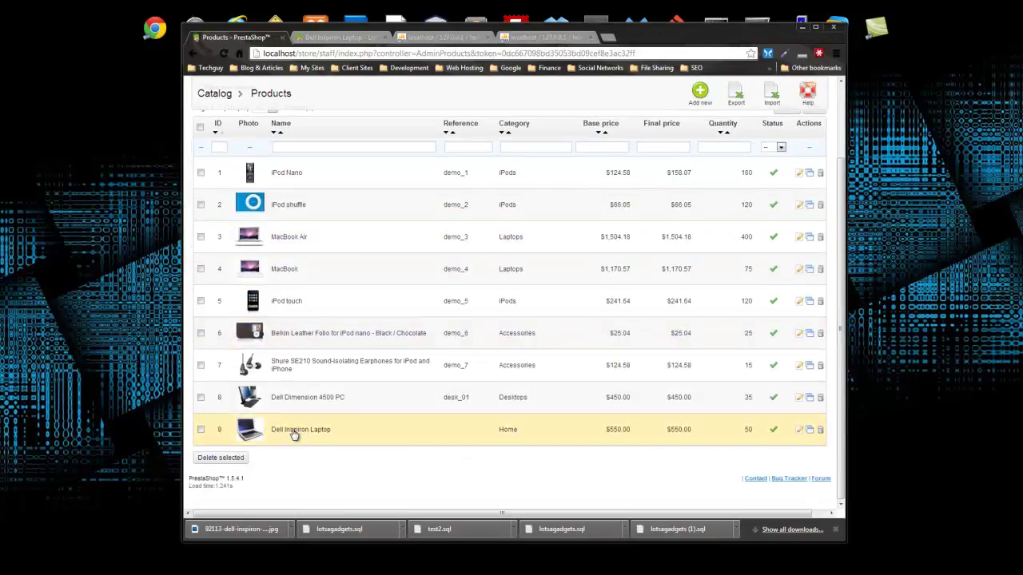
{"action": "left_click", "coordinate": [389, 442]}
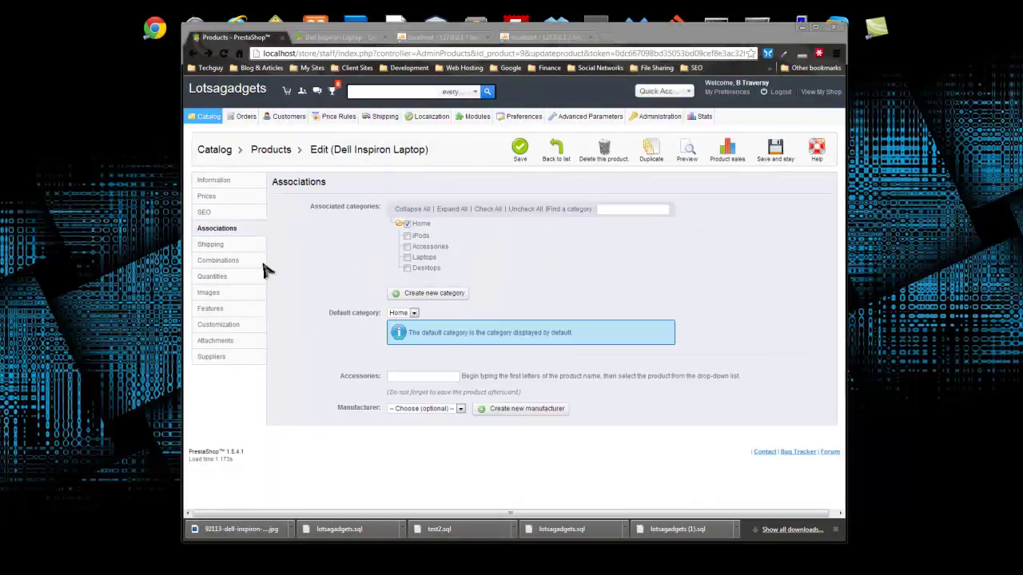
{"action": "left_click", "coordinate": [234, 262]}
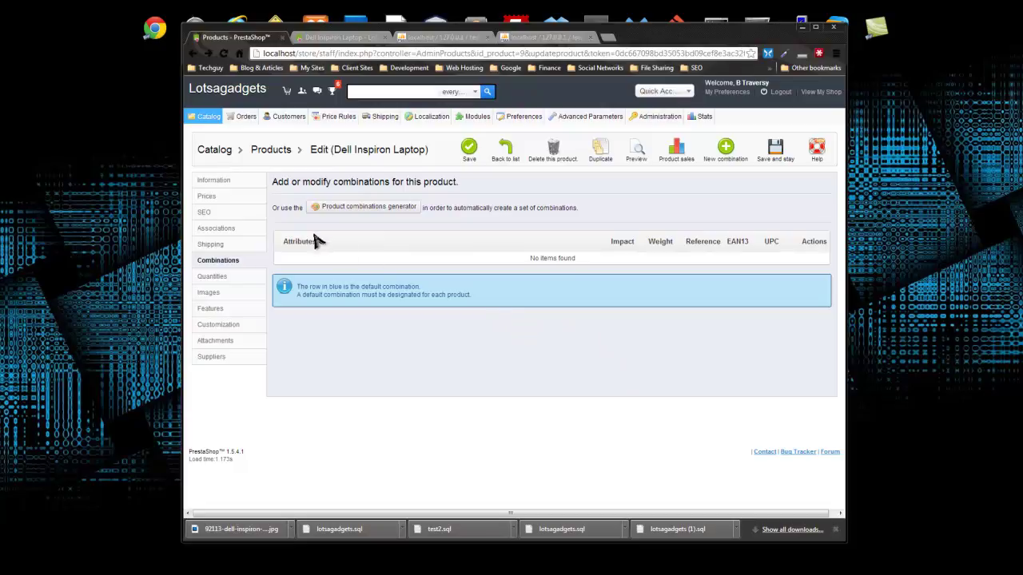
{"action": "left_click", "coordinate": [367, 208]}
Select Windows Vista through Linux Ubuntu in the generator and add all four operating-system values.
{"action": "left_click", "coordinate": [550, 308]}
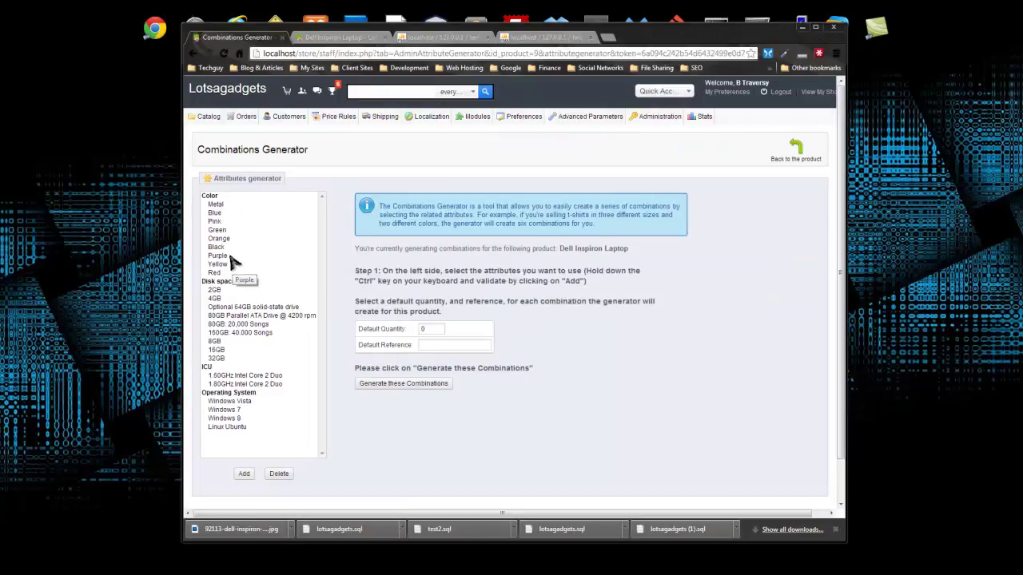
{"action": "left_click", "coordinate": [618, 562]}
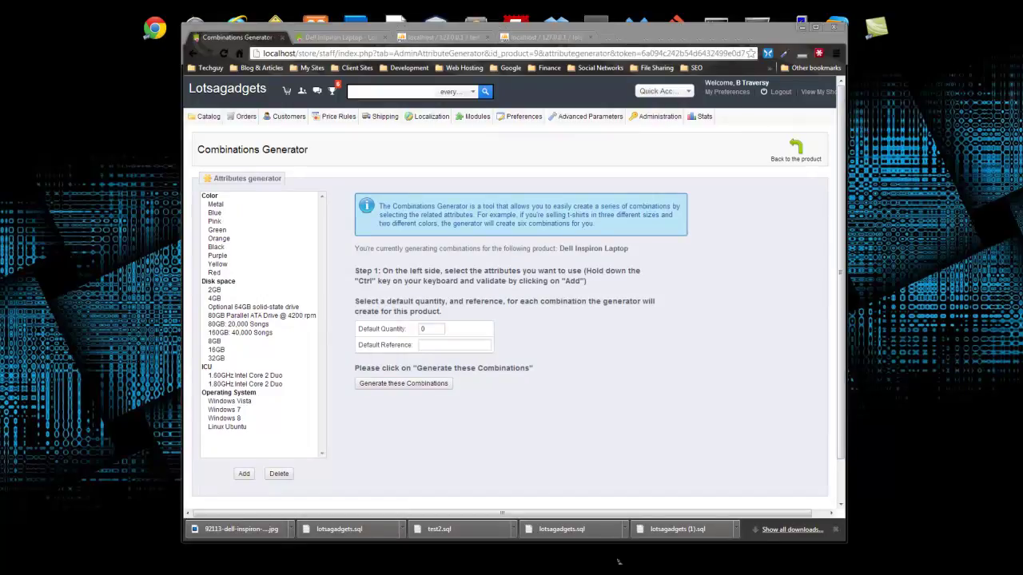
{"action": "left_click", "coordinate": [244, 402]}
{"action": "left_click", "coordinate": [244, 393]}
{"action": "left_click", "coordinate": [236, 402]}
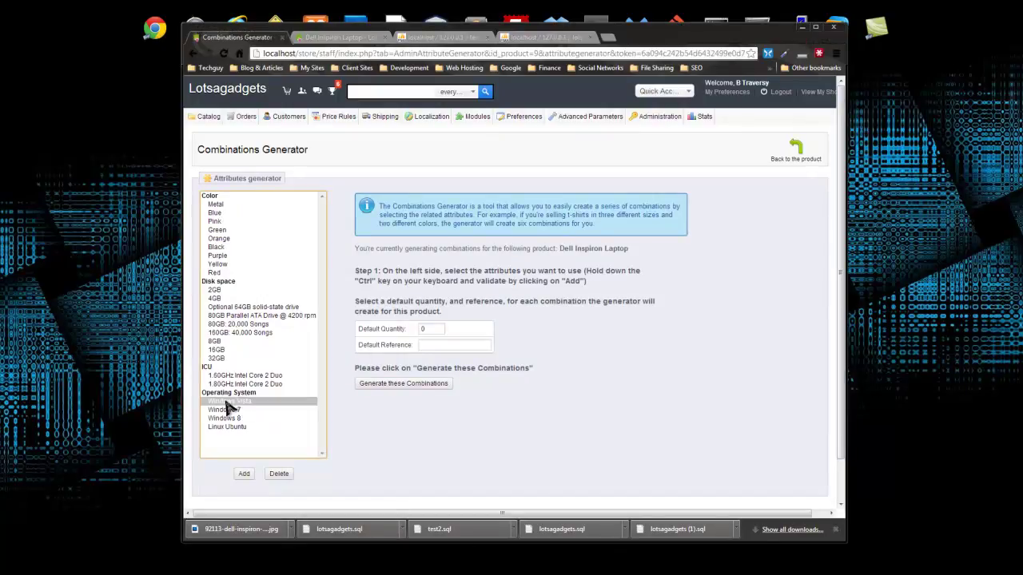
{"action": "left_click", "coordinate": [228, 428], "text": "shift"}
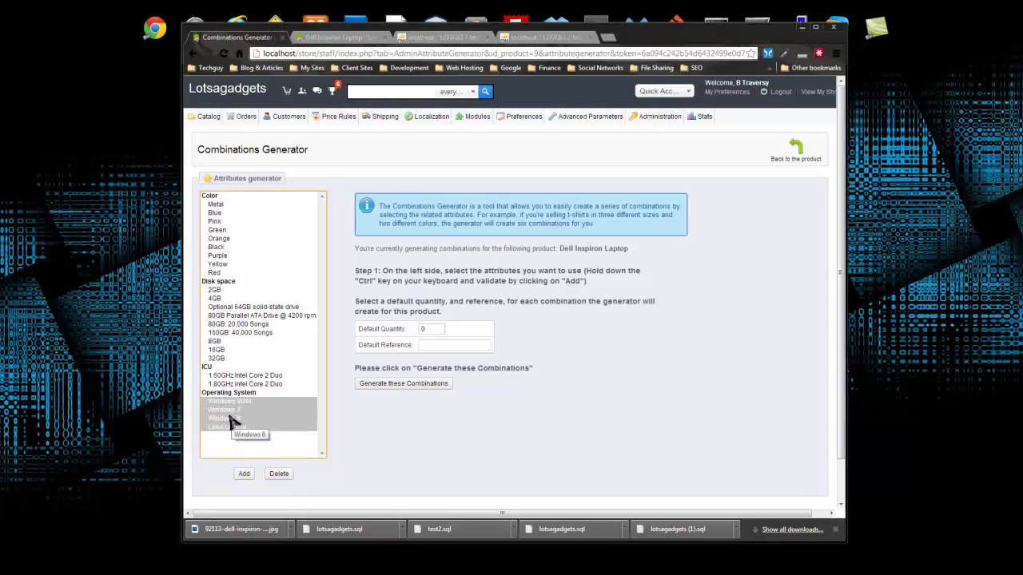
{"action": "left_click", "coordinate": [245, 403]}
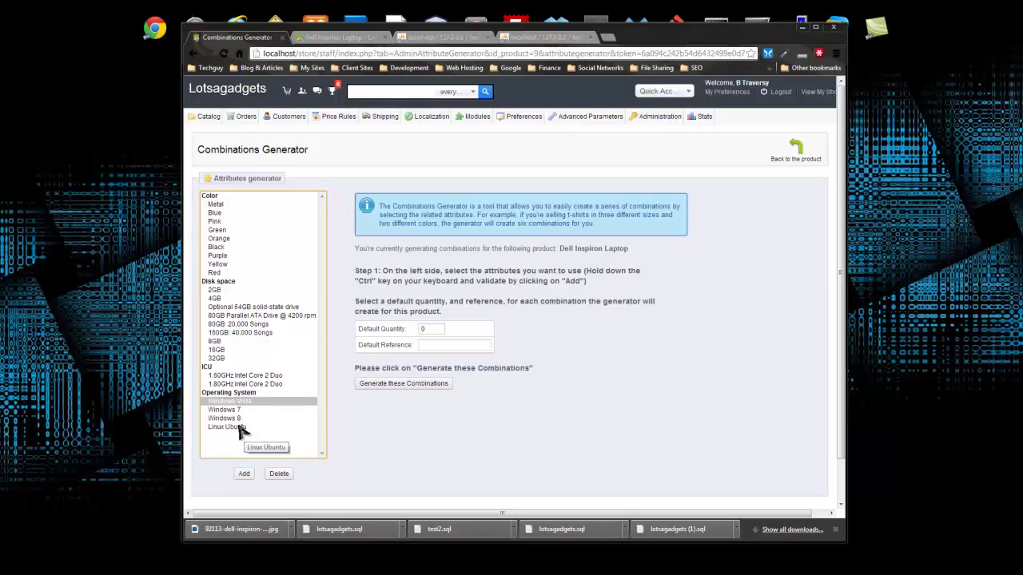
{"action": "left_click", "coordinate": [237, 427], "text": "shift"}
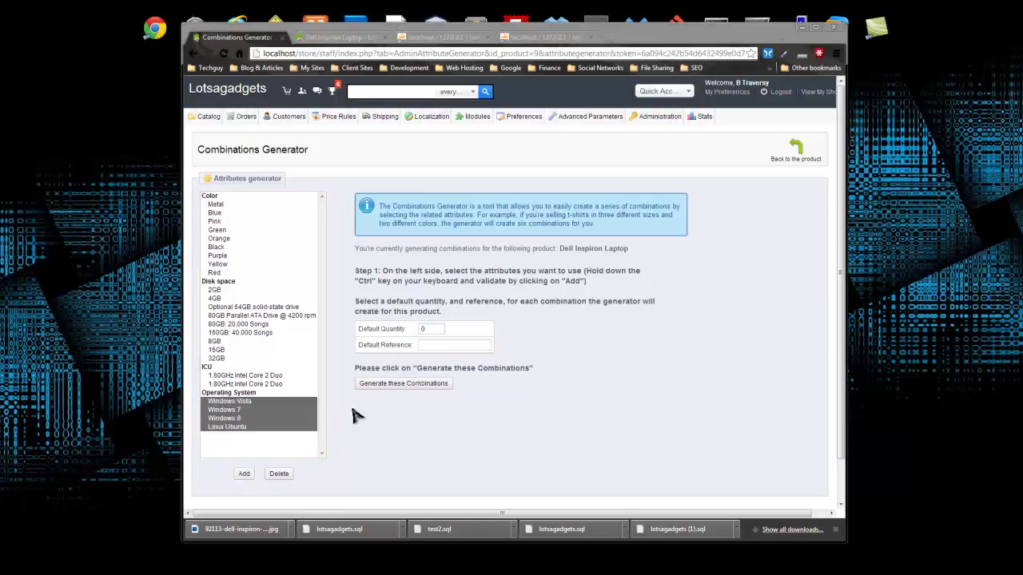
{"action": "left_click", "coordinate": [242, 474]}
{"action": "scroll", "coordinate": [492, 408], "scroll_direction": "down", "scroll_amount": 2}
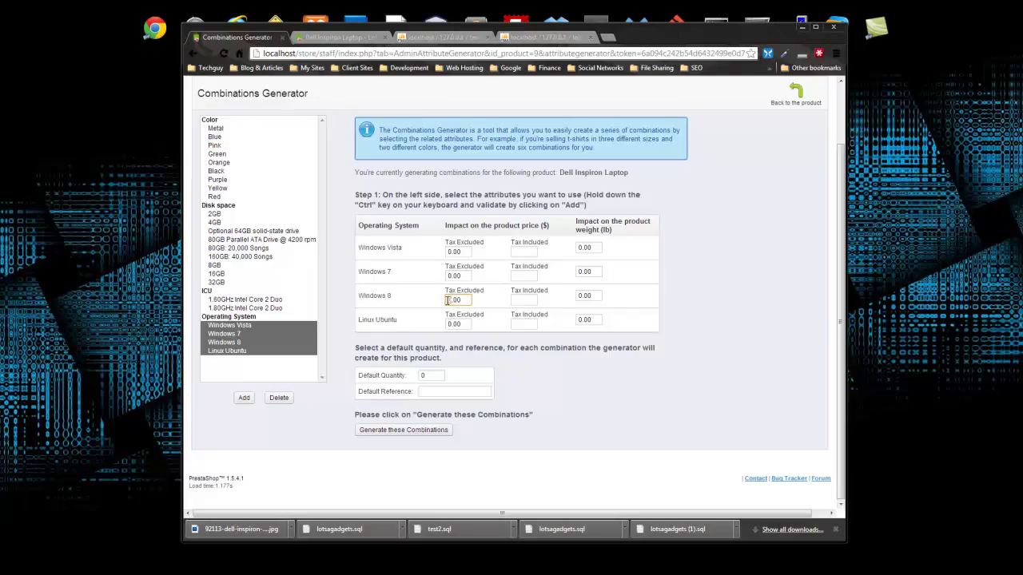
Give Windows Vista, 7 and 8 price impacts of 50, 100 and 150, then generate the combinations.
{"action": "left_click", "coordinate": [453, 251]}
{"action": "left_click", "coordinate": [449, 276]}
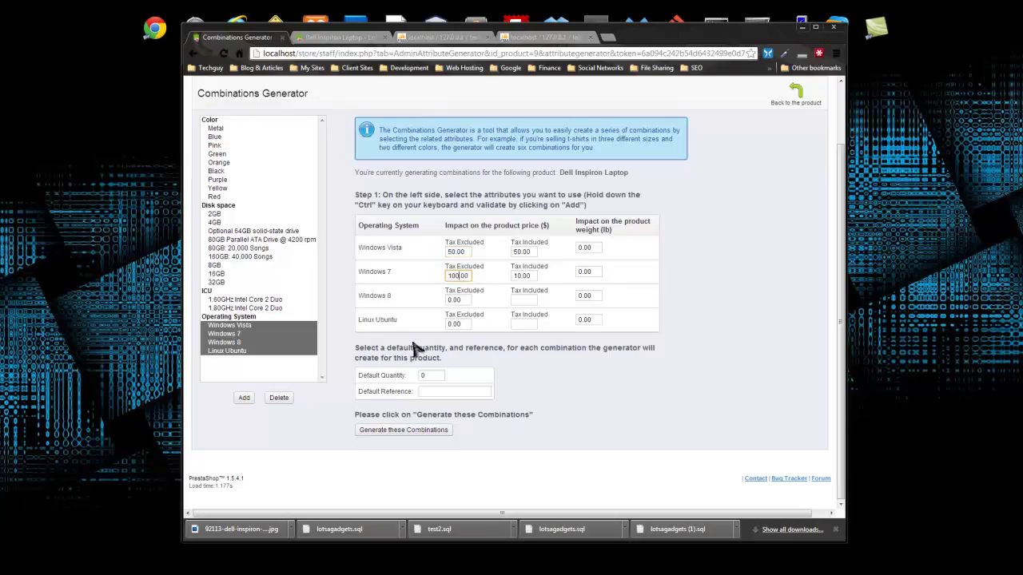
{"action": "left_click", "coordinate": [448, 300]}
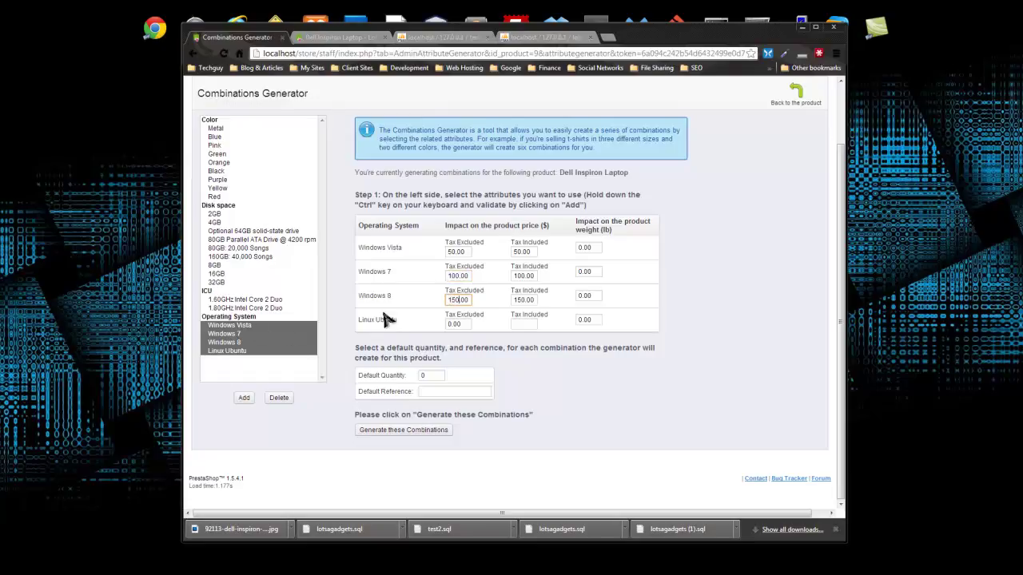
{"action": "left_click", "coordinate": [644, 402]}
{"action": "left_click", "coordinate": [390, 433]}
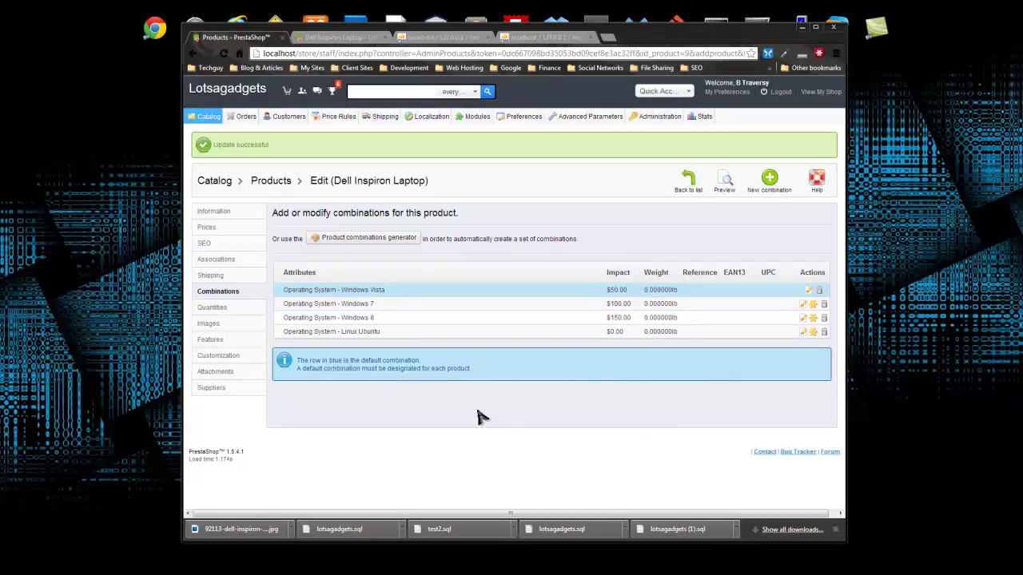
Enter a quantity of 100 for each of the four OS combinations and save the laptop.
{"action": "left_click", "coordinate": [502, 321]}
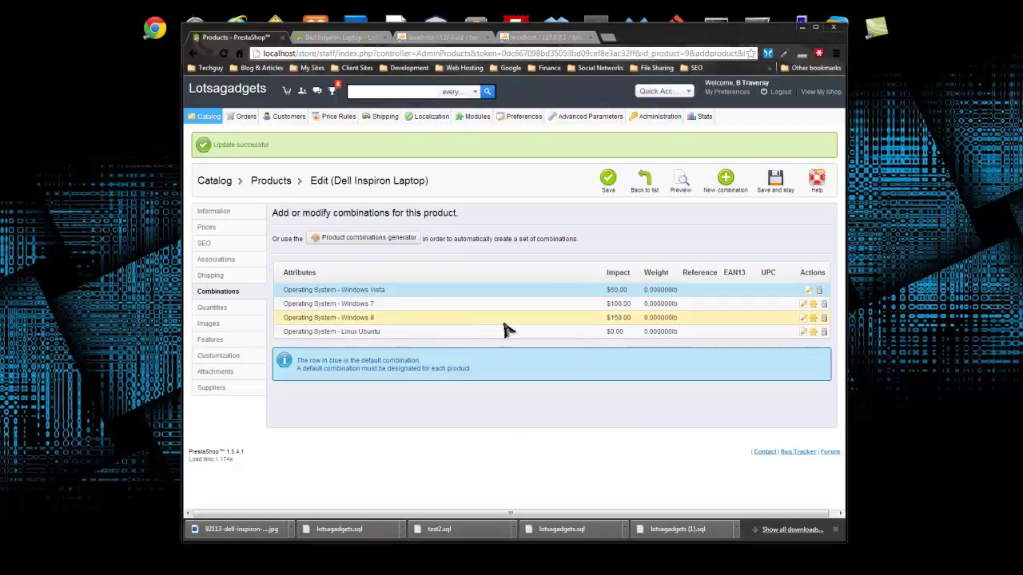
{"action": "left_click", "coordinate": [214, 311]}
{"action": "scroll", "coordinate": [271, 280], "scroll_direction": "down", "scroll_amount": 3}
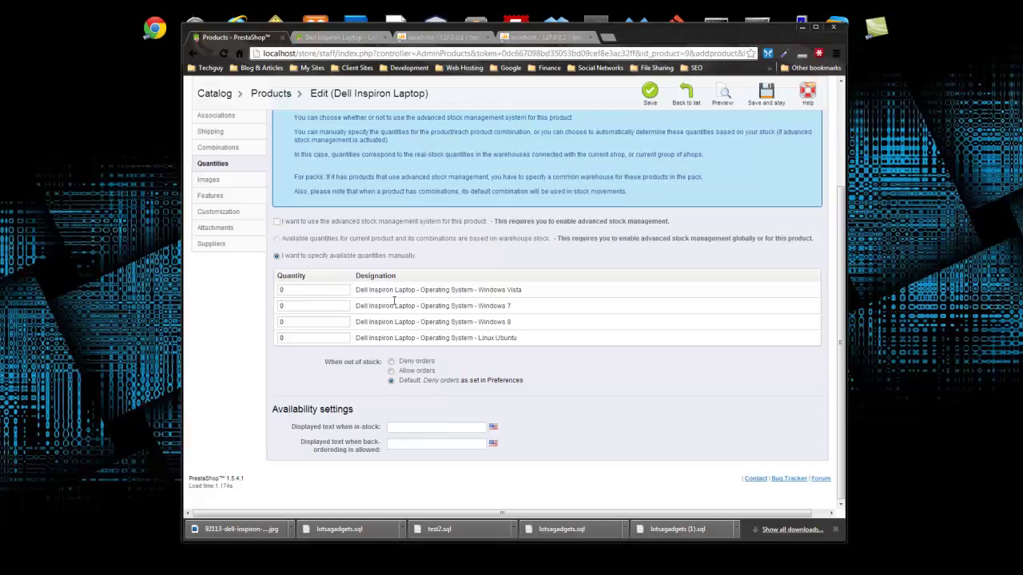
{"action": "left_click", "coordinate": [310, 292]}
{"action": "left_click", "coordinate": [290, 309]}
{"action": "type", "text": "100"}
{"action": "key", "text": "Tab"}
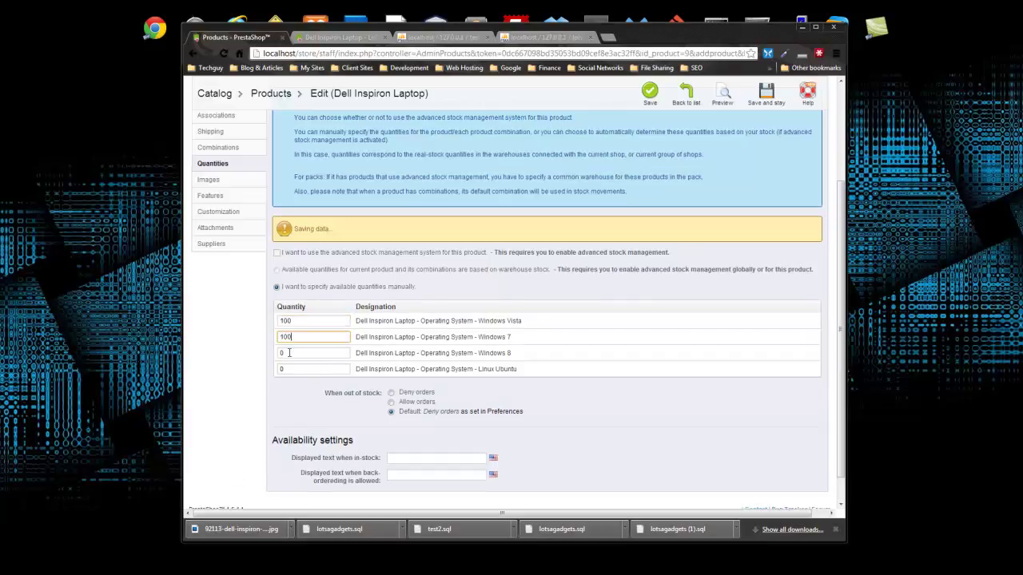
{"action": "type", "text": "100"}
{"action": "key", "text": "Tab"}
{"action": "type", "text": "100"}
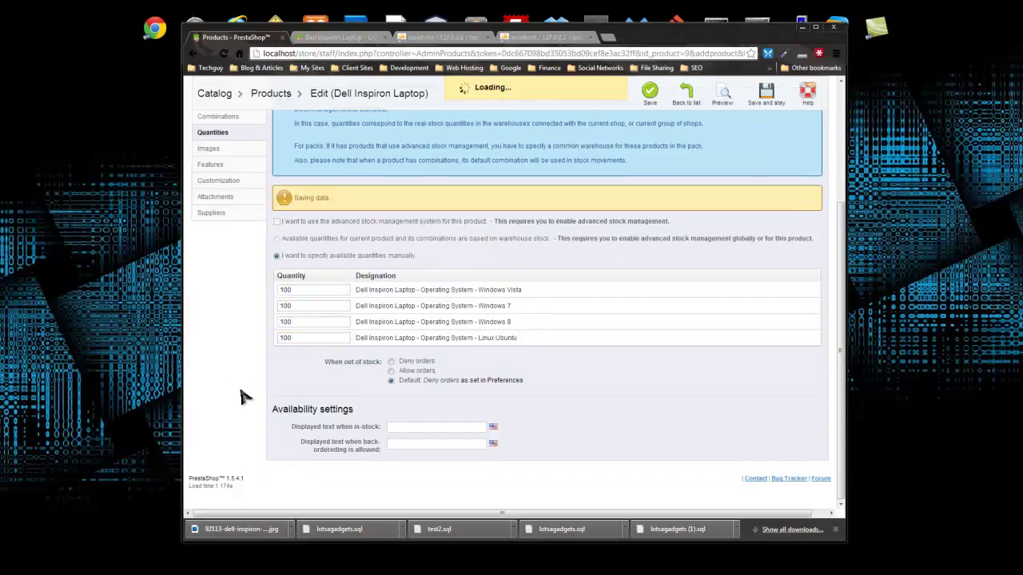
{"action": "key", "text": "Return"}
{"action": "left_click", "coordinate": [648, 194]}
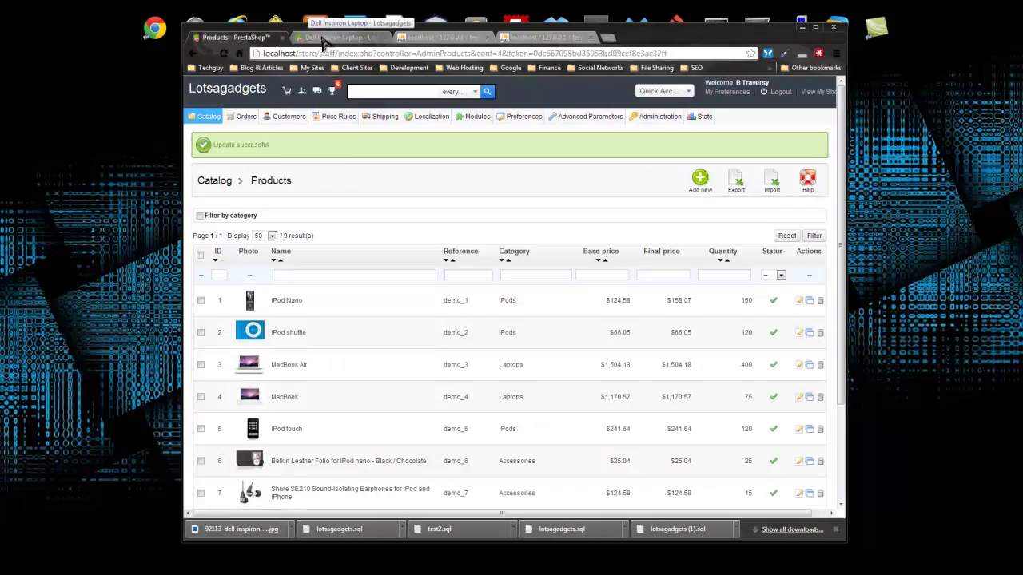
Browse the store's Accessories, Laptops and Desktops categories, noting the laptop is missing from Laptops.
{"action": "left_click", "coordinate": [332, 38]}
{"action": "mouse_move", "coordinate": [275, 144]}
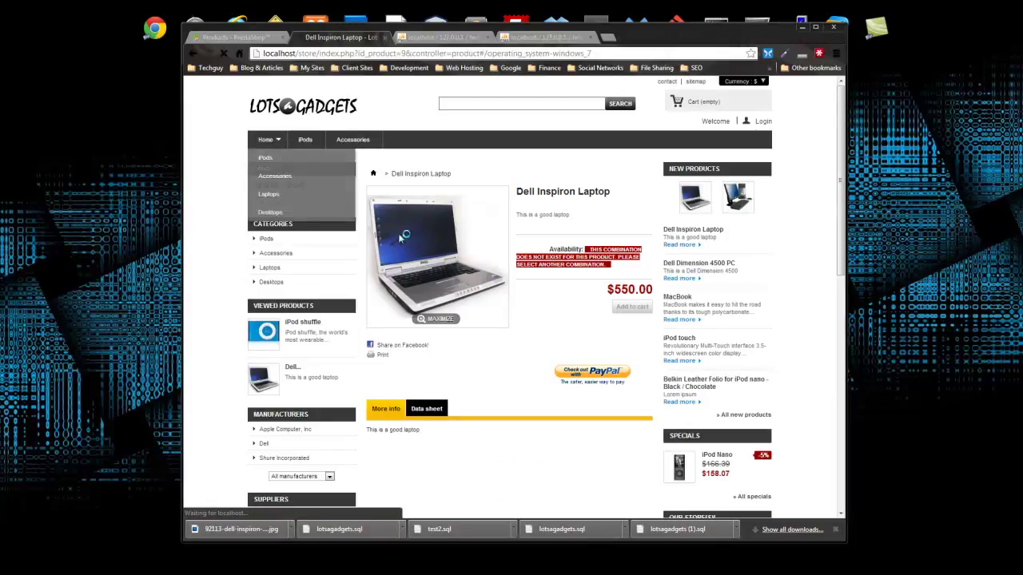
{"action": "left_click", "coordinate": [293, 183]}
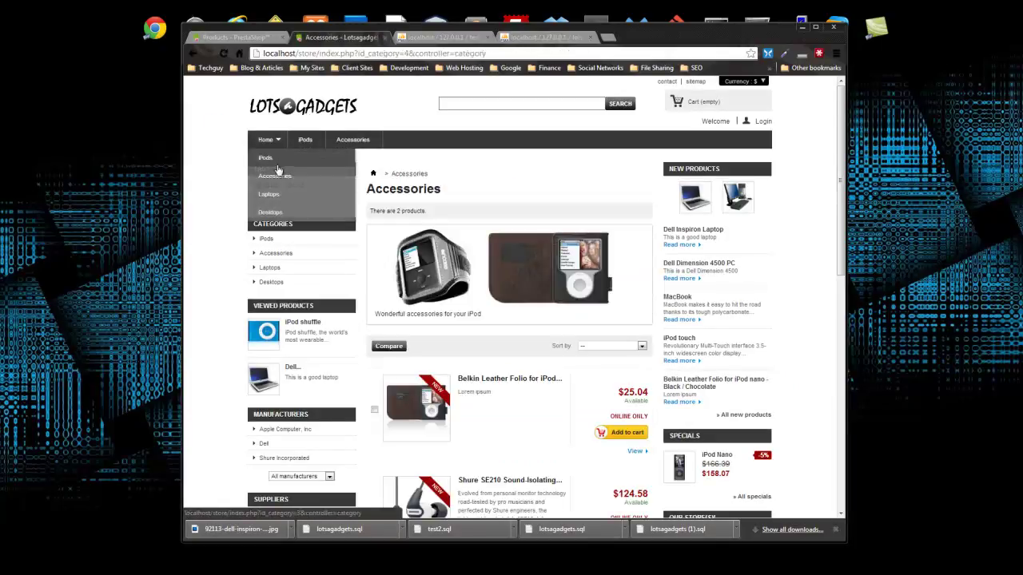
{"action": "left_click", "coordinate": [270, 268]}
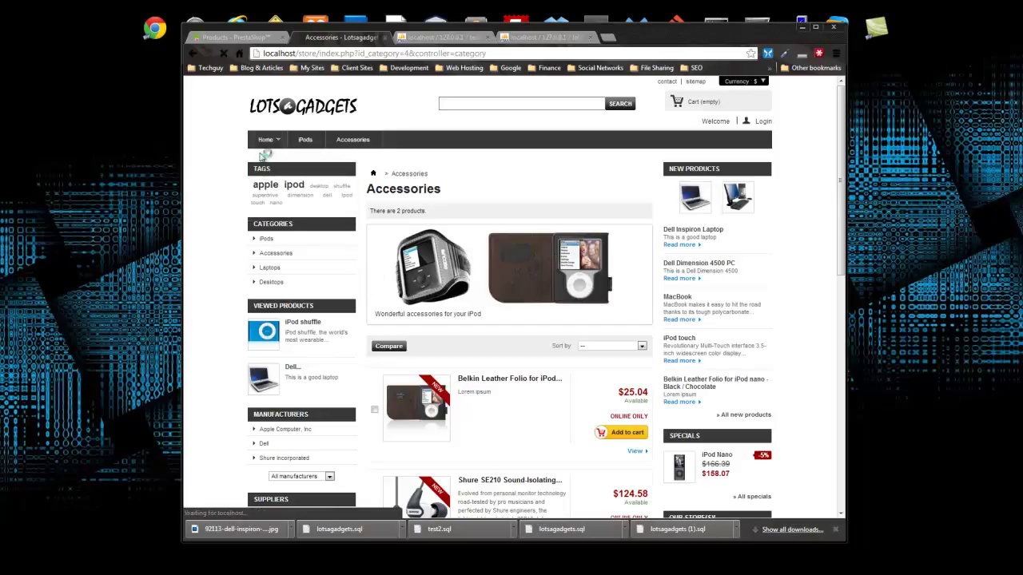
{"action": "mouse_move", "coordinate": [272, 142]}
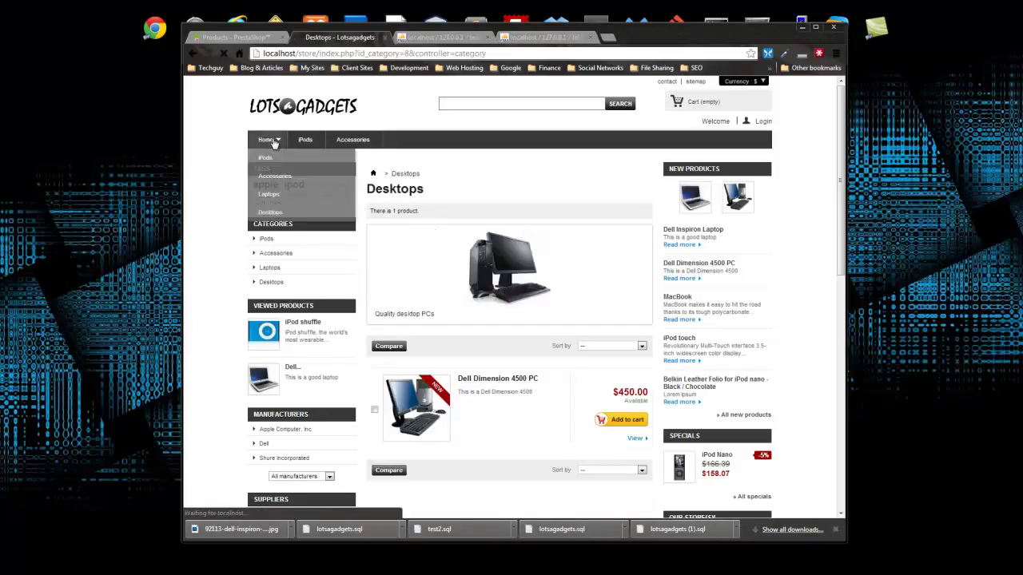
{"action": "left_click", "coordinate": [309, 207]}
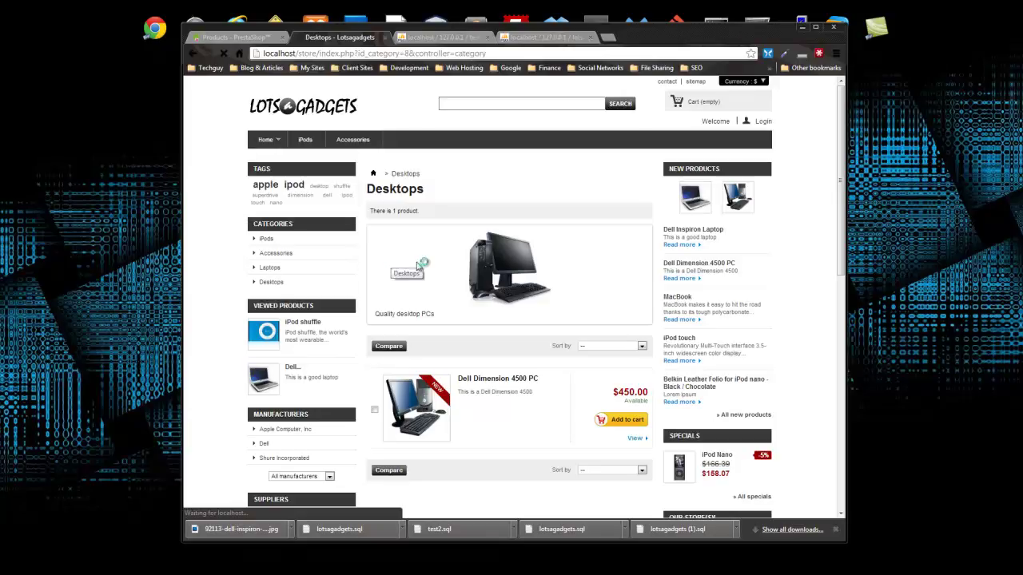
{"action": "scroll", "coordinate": [364, 255], "scroll_direction": "down", "scroll_amount": 2}
{"action": "scroll", "coordinate": [364, 254], "scroll_direction": "down", "scroll_amount": 2}
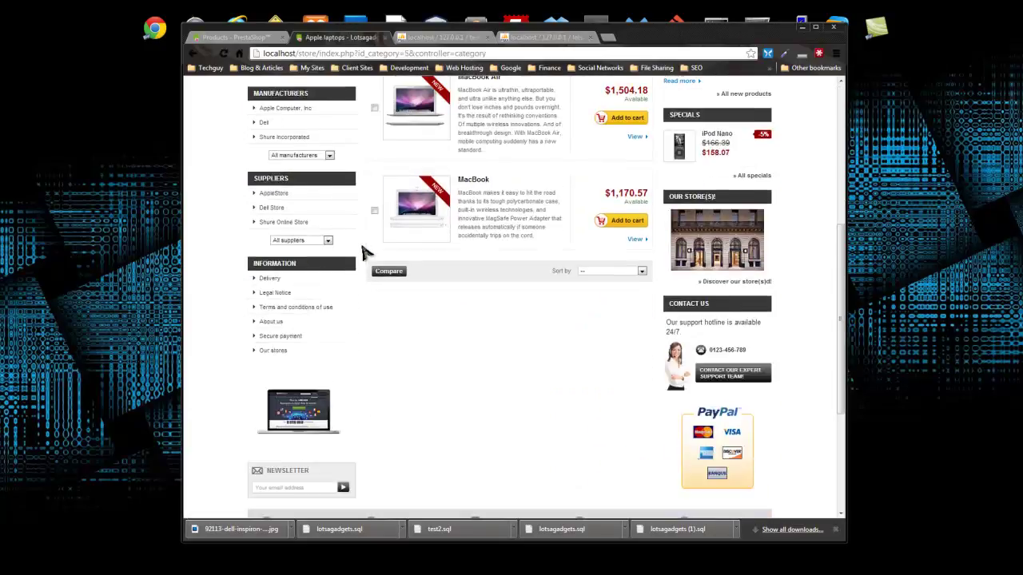
{"action": "scroll", "coordinate": [364, 254], "scroll_direction": "up", "scroll_amount": 5}
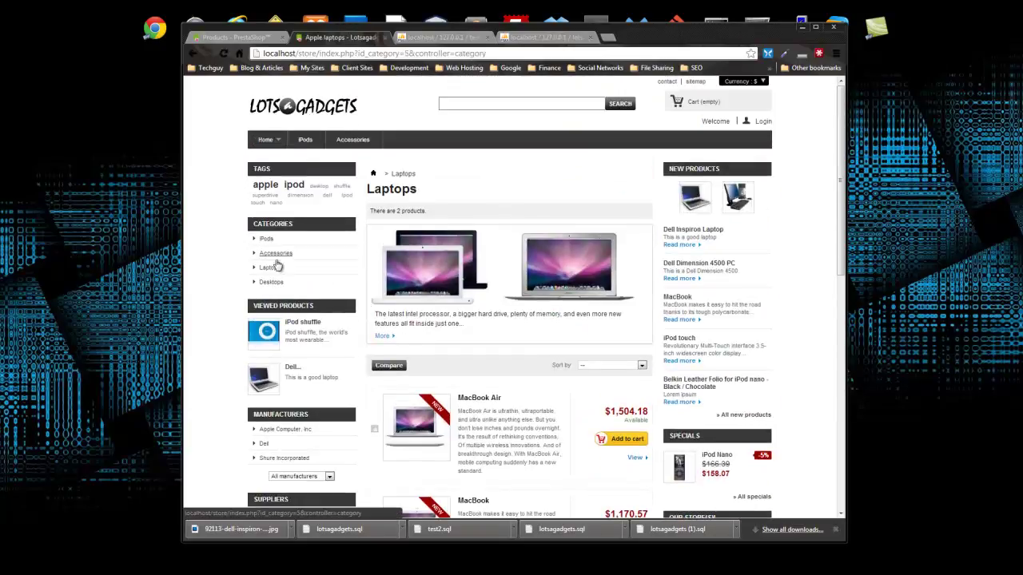
{"action": "scroll", "coordinate": [299, 306], "scroll_direction": "down", "scroll_amount": 3}
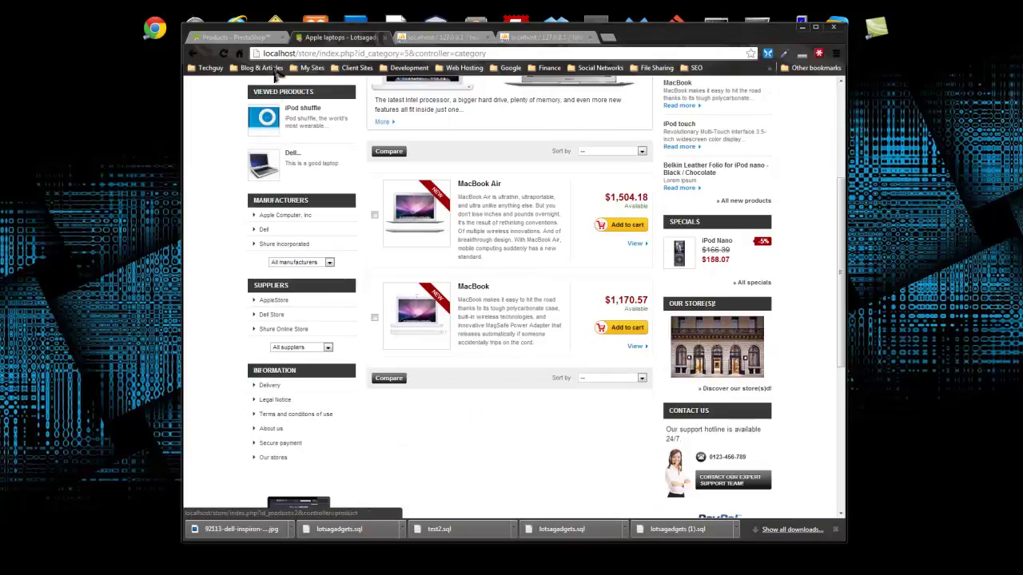
{"action": "left_click", "coordinate": [245, 40]}
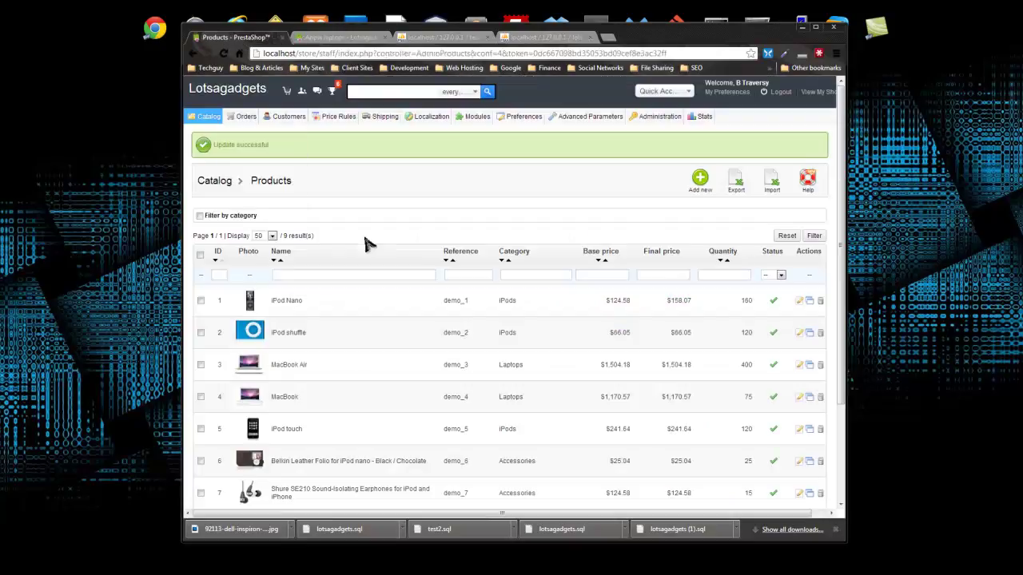
{"action": "scroll", "coordinate": [360, 365], "scroll_direction": "down", "scroll_amount": 3}
Tick Laptops and make it the laptop's default category, save, then view the storefront Laptops page.
{"action": "left_click", "coordinate": [316, 452]}
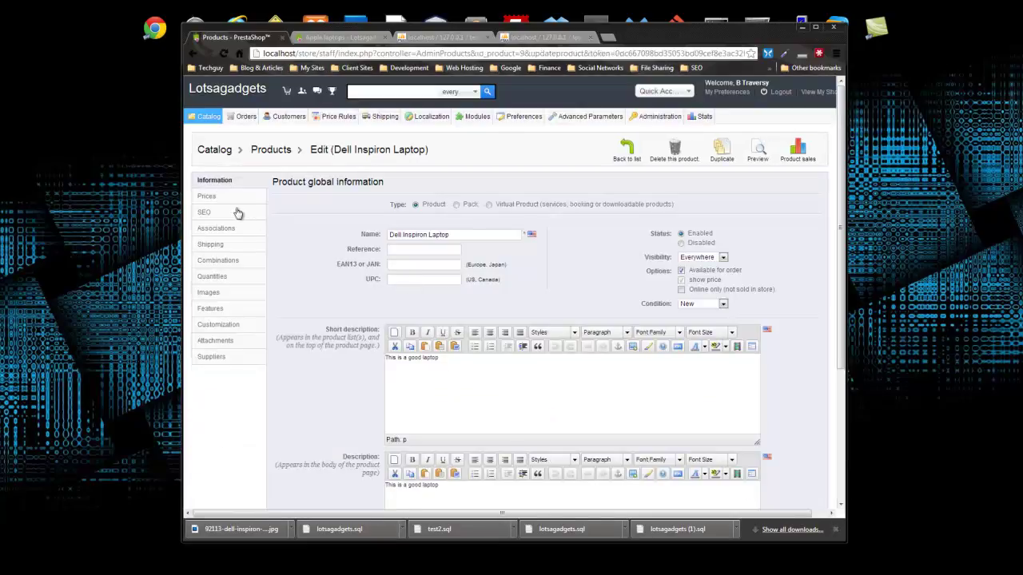
{"action": "scroll", "coordinate": [570, 296], "scroll_direction": "down", "scroll_amount": 3}
{"action": "scroll", "coordinate": [571, 297], "scroll_direction": "up", "scroll_amount": 2}
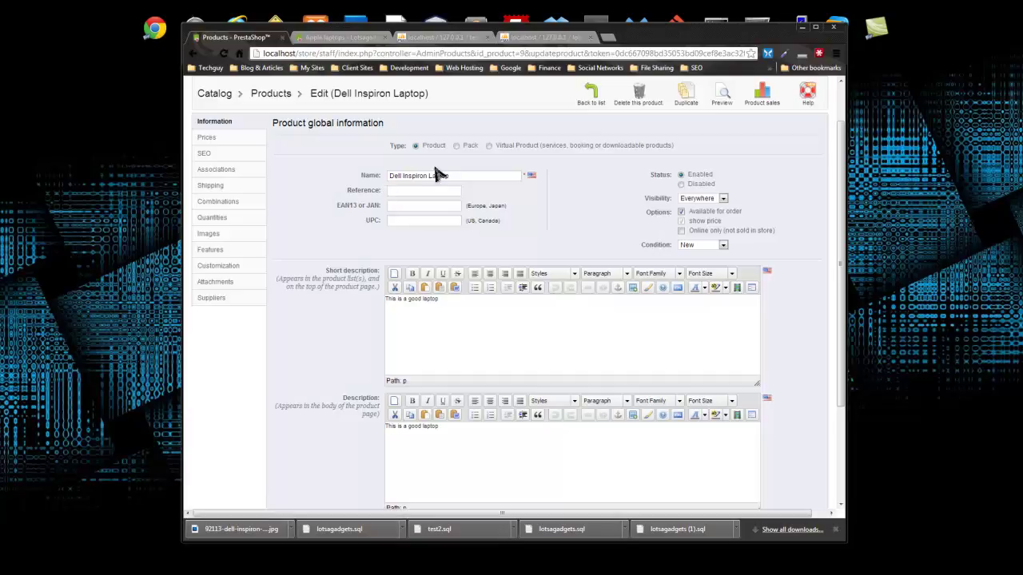
{"action": "scroll", "coordinate": [506, 258], "scroll_direction": "down", "scroll_amount": 2}
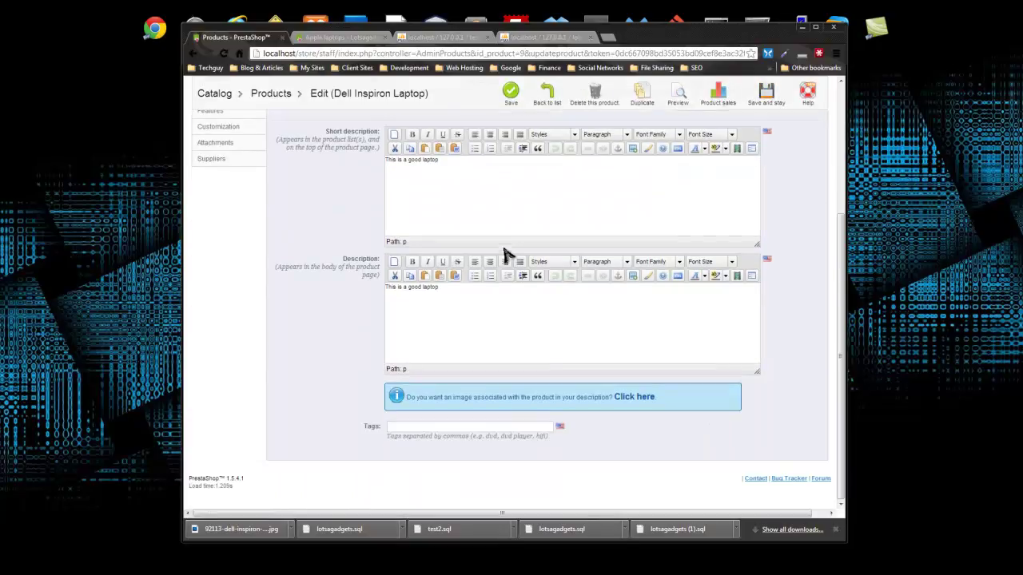
{"action": "scroll", "coordinate": [310, 267], "scroll_direction": "up", "scroll_amount": 3}
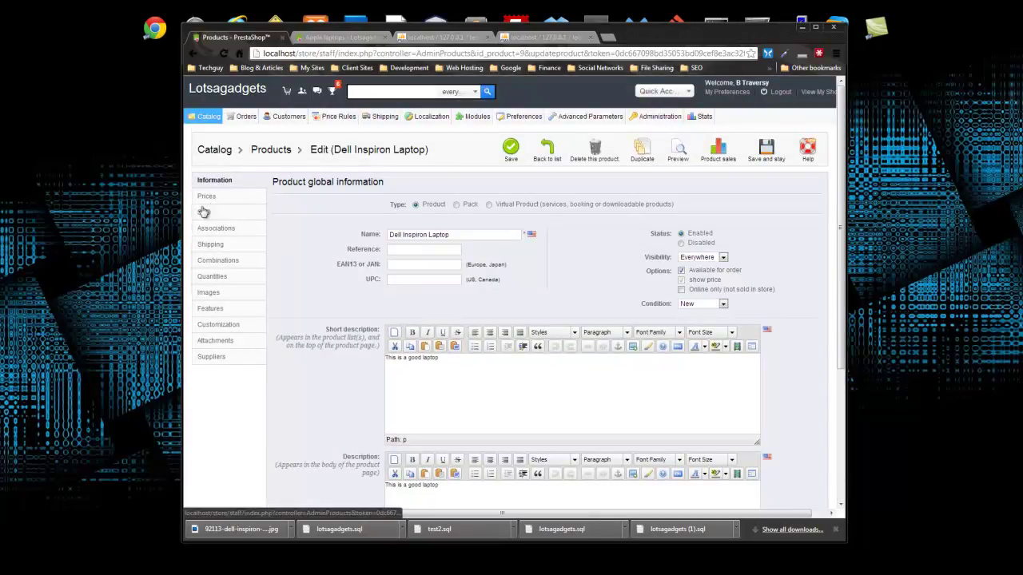
{"action": "left_click", "coordinate": [215, 230]}
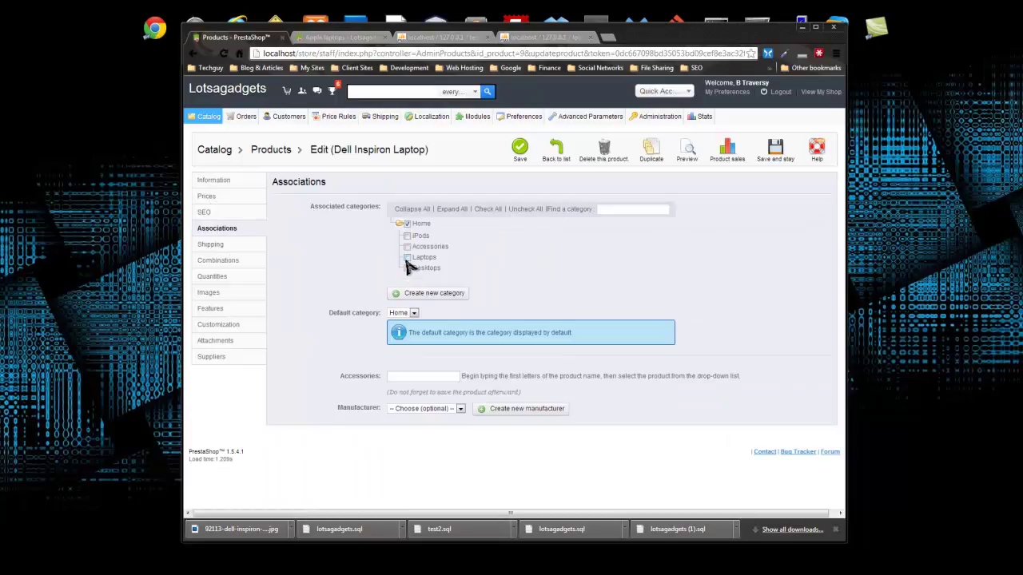
{"action": "left_click", "coordinate": [407, 258]}
{"action": "left_click", "coordinate": [414, 313]}
{"action": "left_click", "coordinate": [421, 341]}
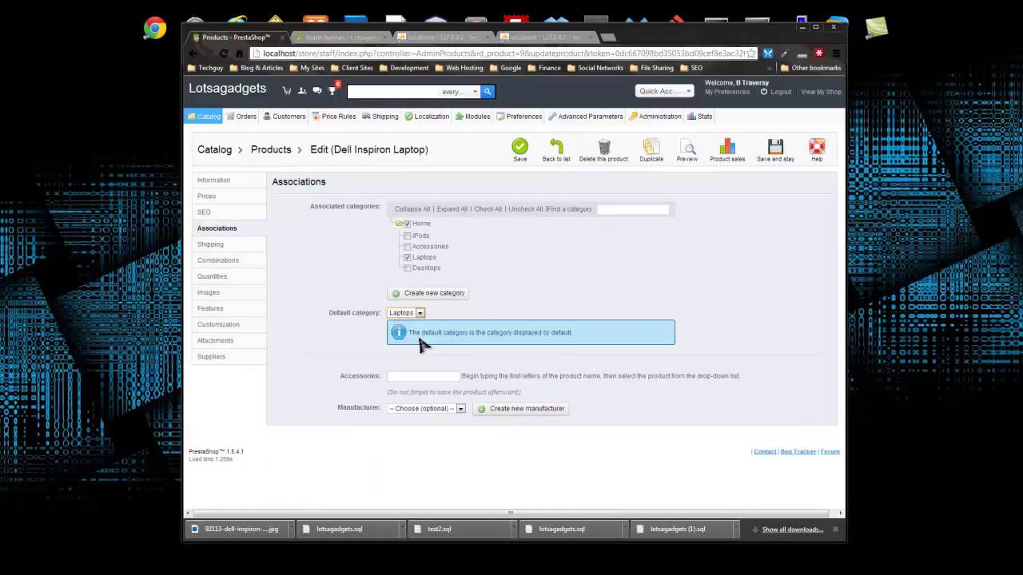
{"action": "left_click", "coordinate": [518, 152]}
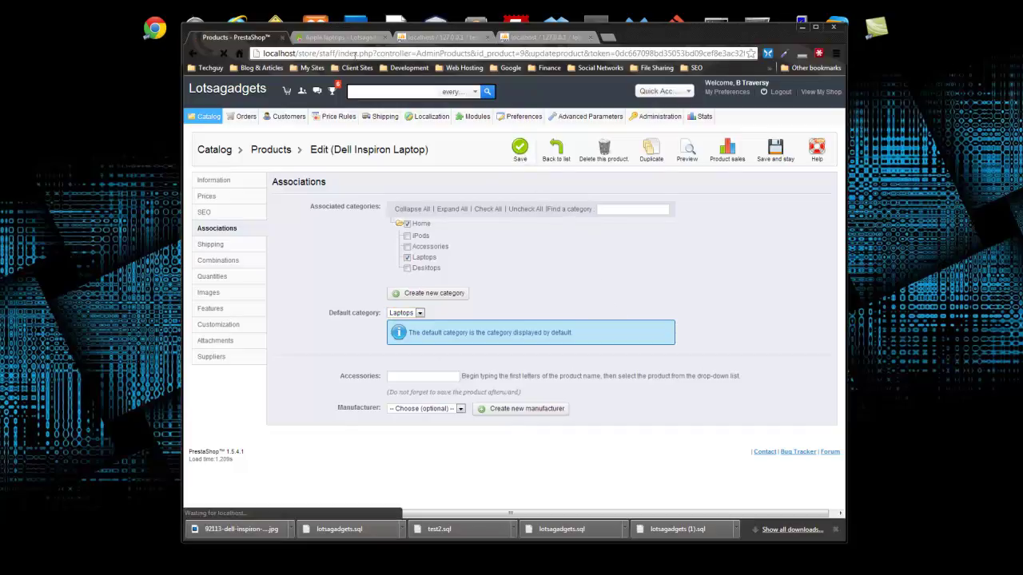
{"action": "left_click", "coordinate": [340, 38]}
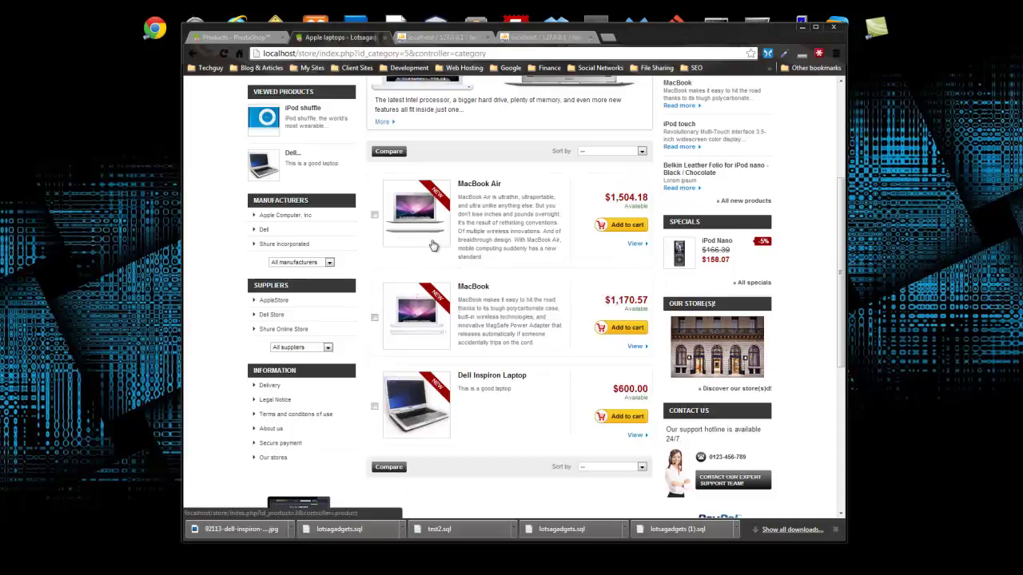
Open the Dell Inspiron Laptop product page from the store listing.
{"action": "scroll", "coordinate": [432, 383], "scroll_direction": "down", "scroll_amount": 2}
{"action": "scroll", "coordinate": [434, 394], "scroll_direction": "up", "scroll_amount": 3}
{"action": "scroll", "coordinate": [434, 394], "scroll_direction": "down", "scroll_amount": 1}
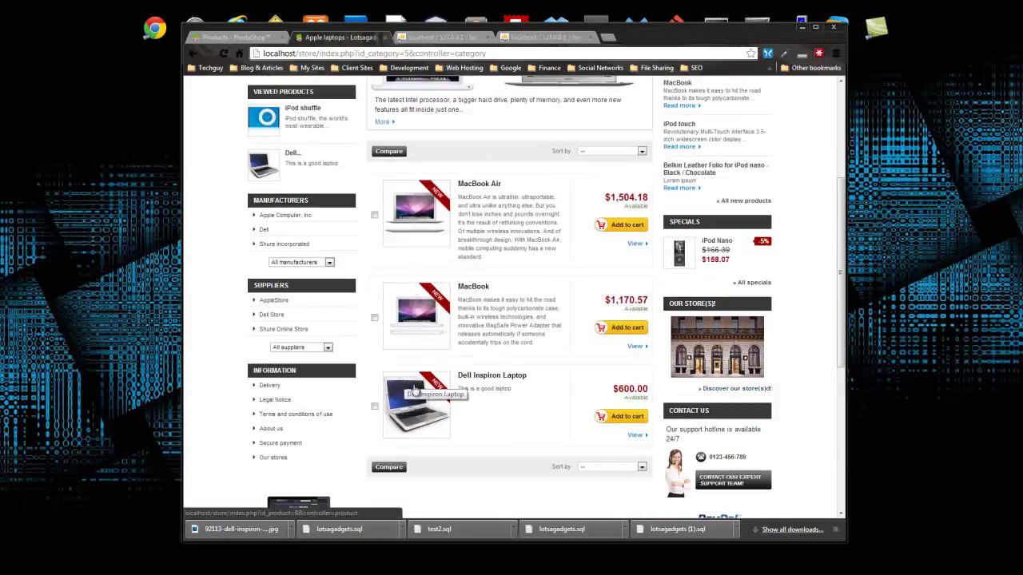
{"action": "left_click", "coordinate": [486, 381]}
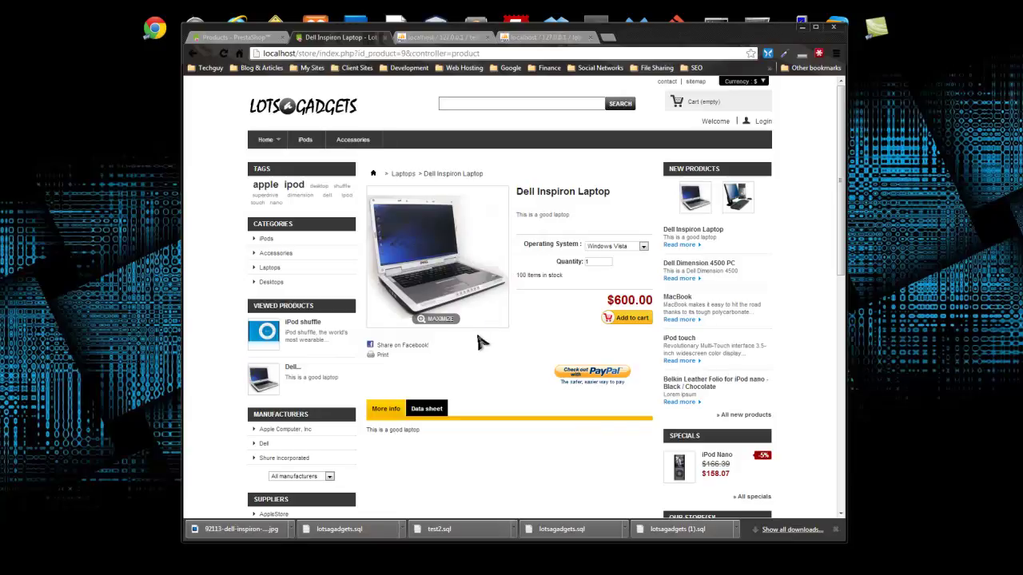
Check the Operating System prices: Windows 8 $700.00, Linux Ubuntu $550.00, ending on Windows 7 $650.00.
{"action": "left_click", "coordinate": [647, 247]}
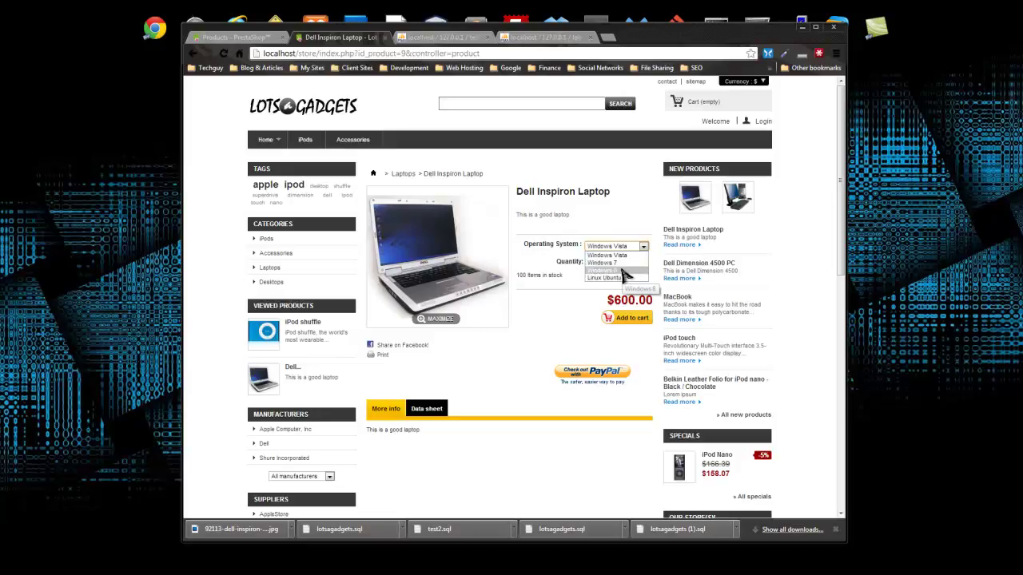
{"action": "left_click", "coordinate": [625, 275]}
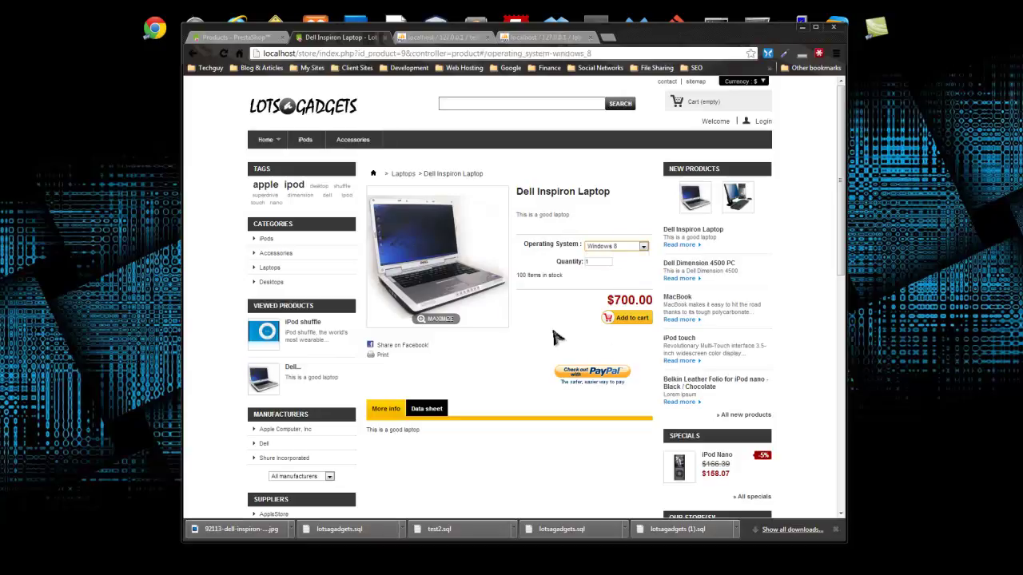
{"action": "left_click", "coordinate": [642, 248]}
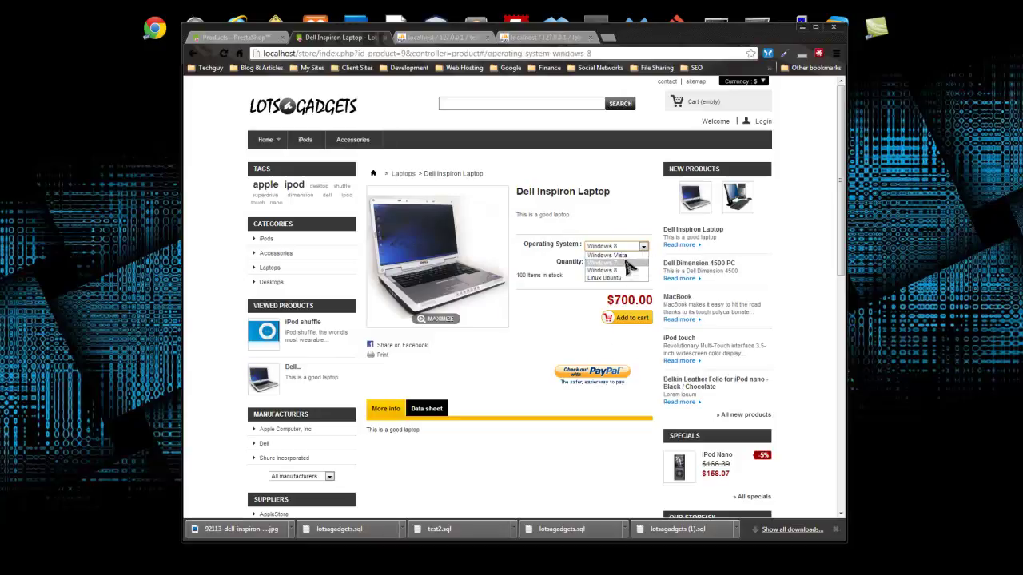
{"action": "left_click", "coordinate": [627, 263]}
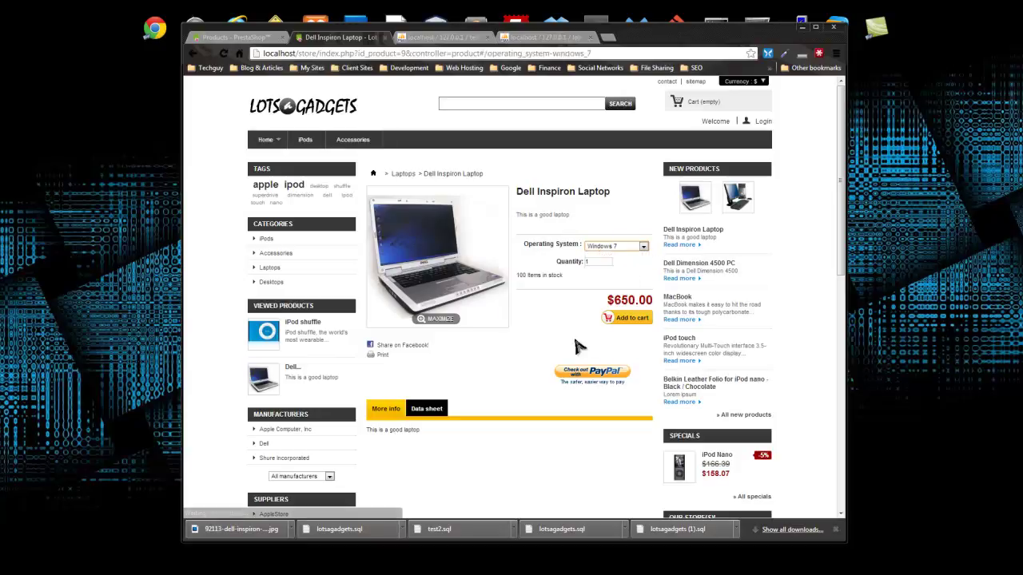
{"action": "left_click", "coordinate": [644, 249]}
{"action": "left_click", "coordinate": [612, 279]}
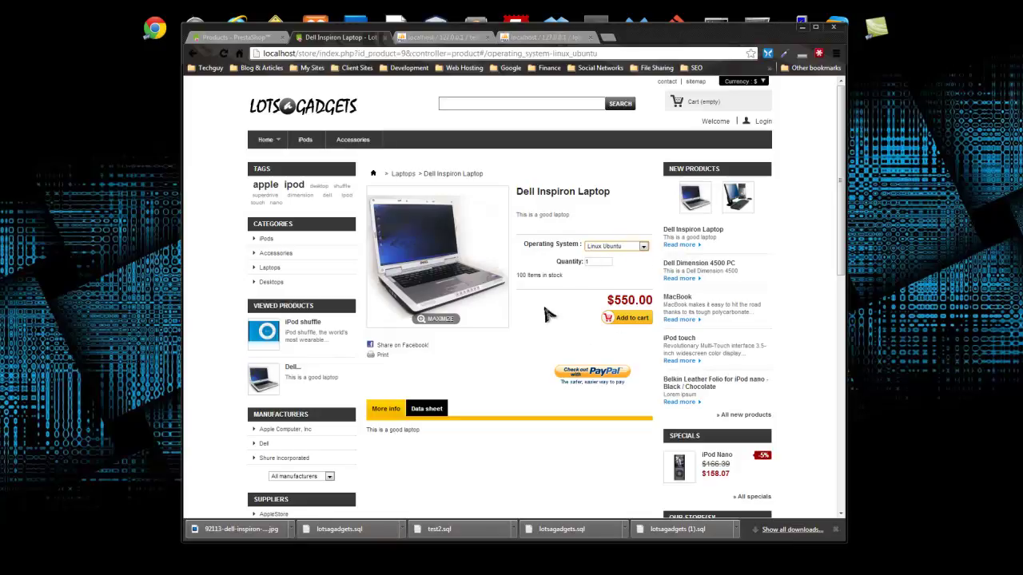
{"action": "left_click", "coordinate": [645, 246]}
{"action": "left_click", "coordinate": [609, 256]}
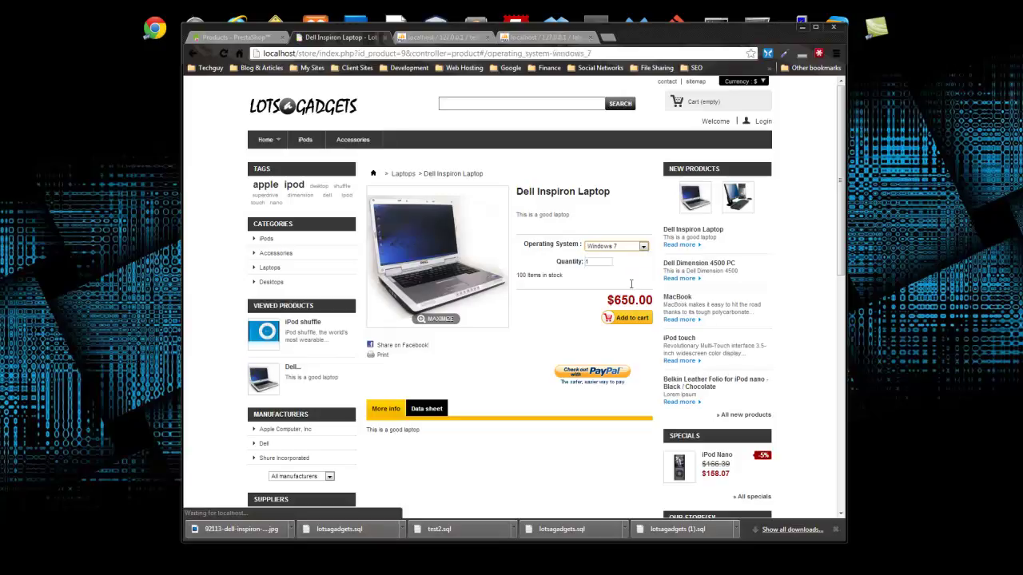